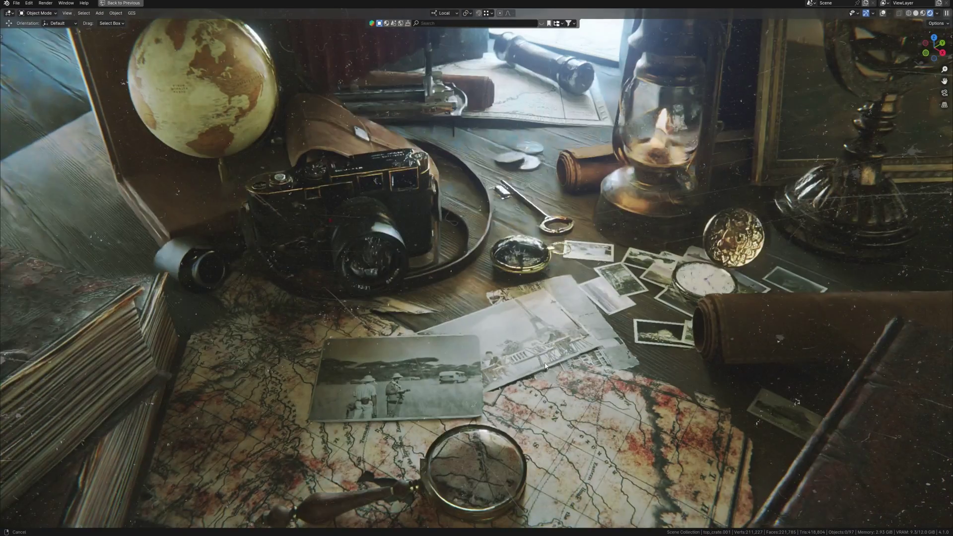
# Leave the maximized camera view, turn off Scene World lighting in the rendered viewport and hide the Light collection.
pyautogui.press('KP_0')
pyautogui.hotkey('ctrl', 'alt', 'space')
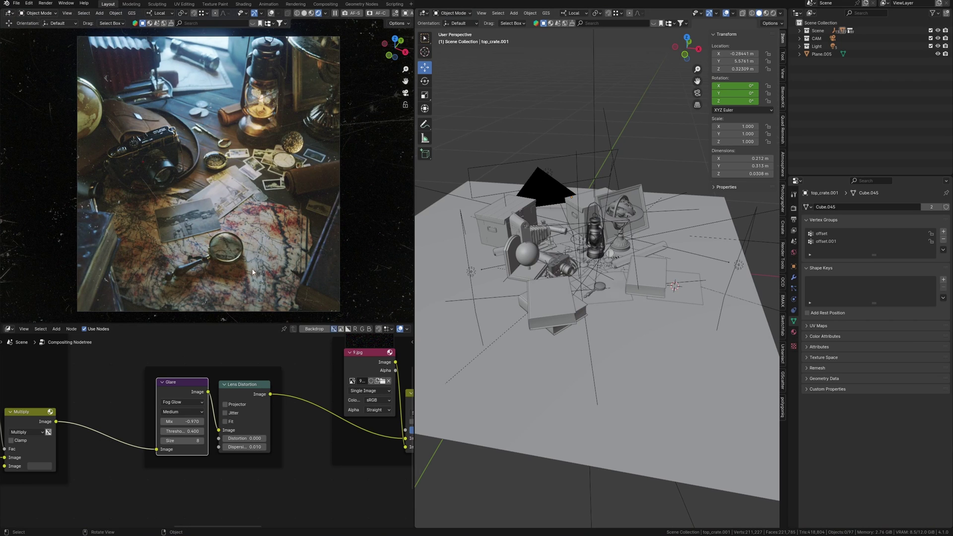
pyautogui.click(326, 13)
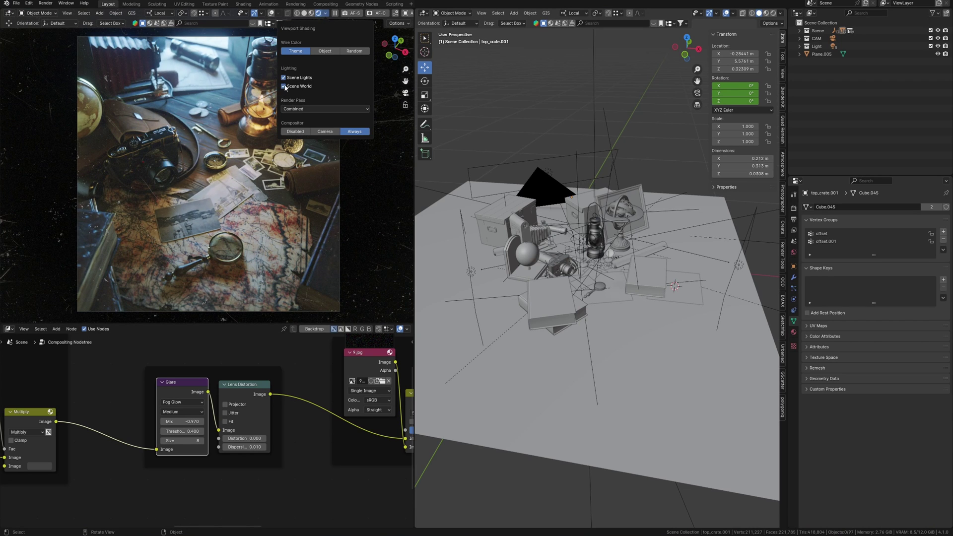
pyautogui.click(288, 87)
pyautogui.click(931, 46)
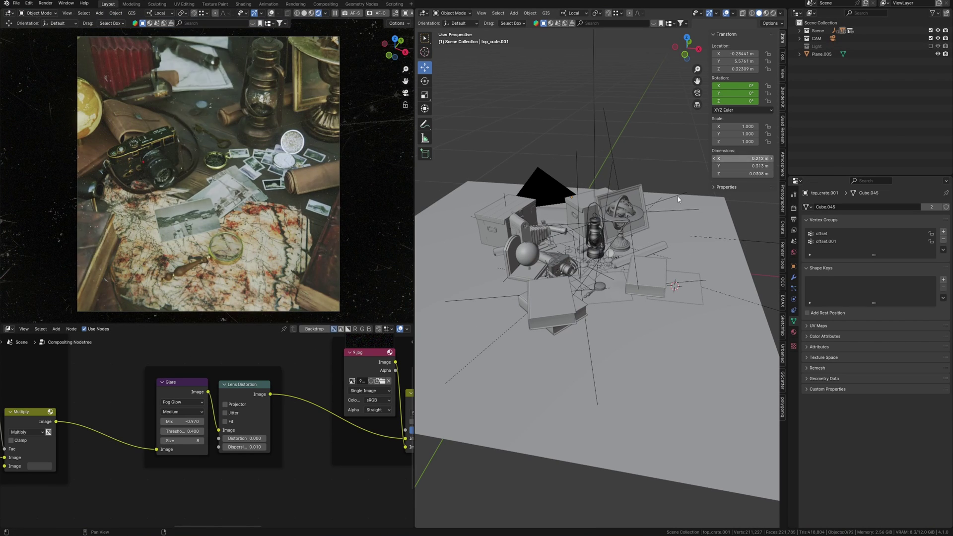
# Disable the compositor in the rendered viewport's shading options and show the Light collection again.
pyautogui.click(325, 14)
pyautogui.click(297, 186)
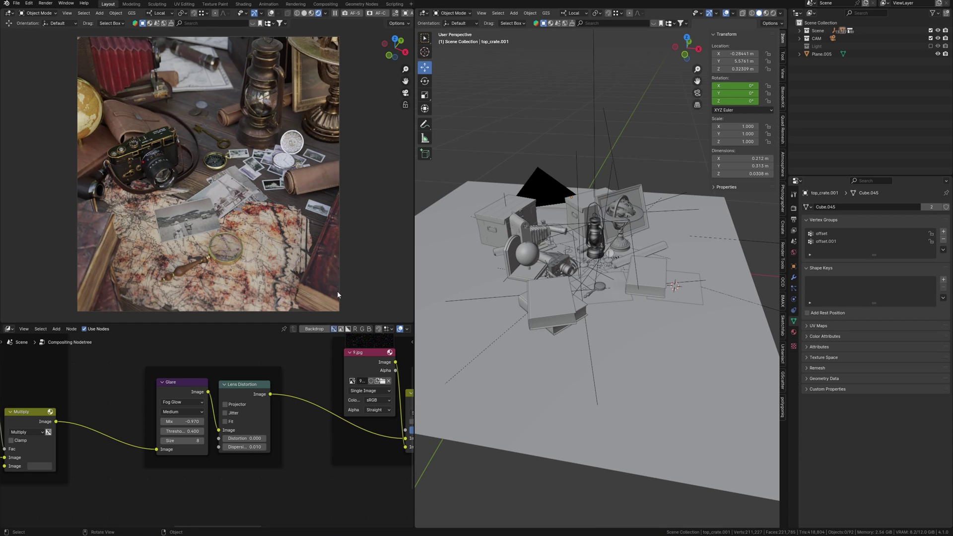
pyautogui.click(931, 45)
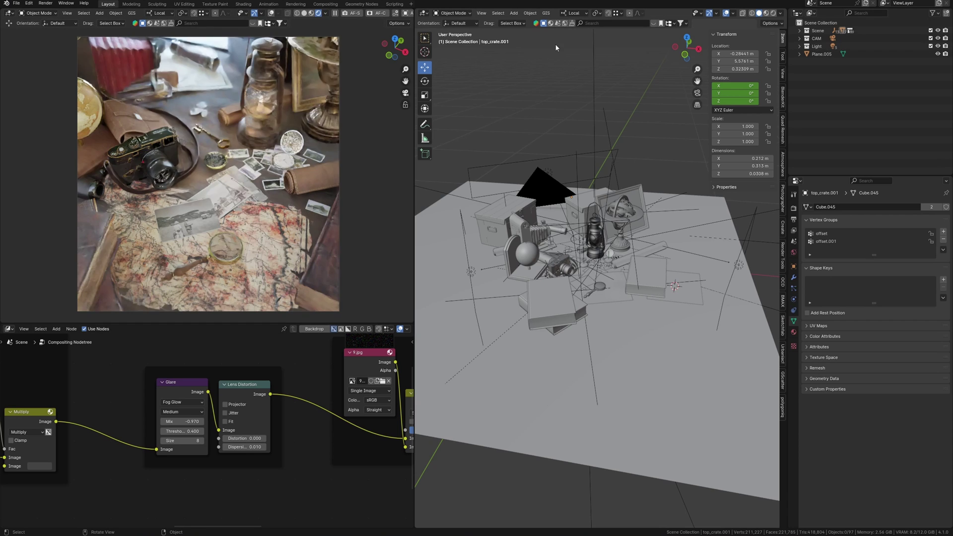
pyautogui.click(326, 14)
pyautogui.click(328, 132)
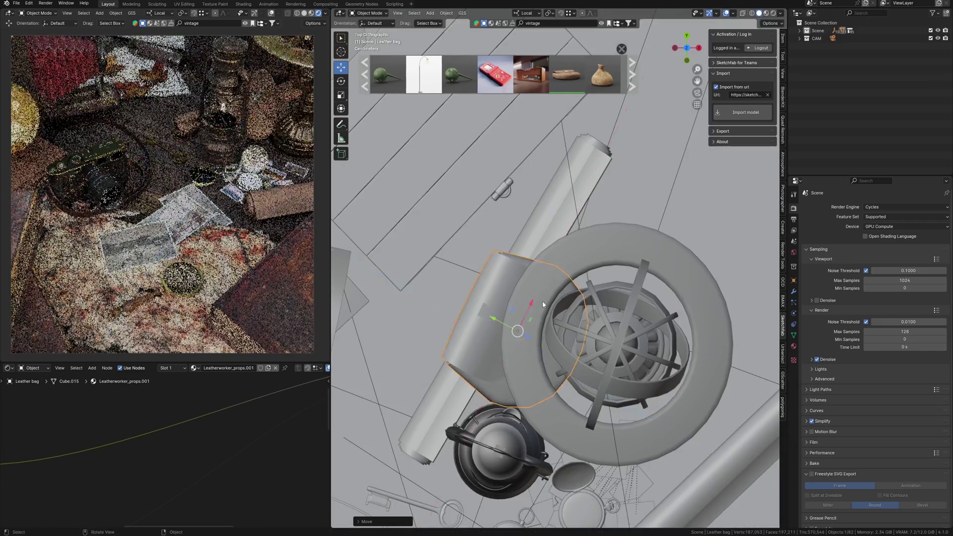
# Rotate the leather bag in the top view and place it beside the thin leather roll.
pyautogui.press('r')
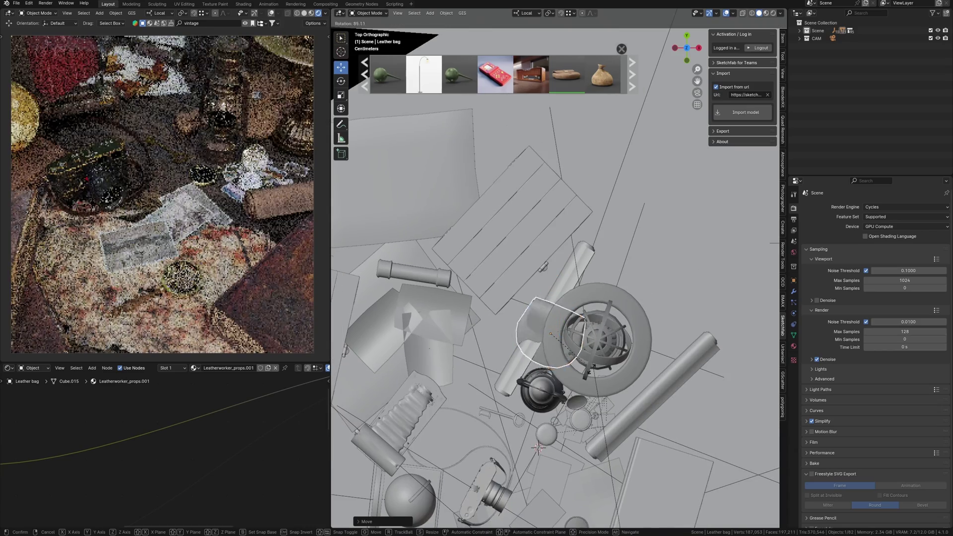
pyautogui.click(590, 370)
pyautogui.scroll(3, 537, 287)
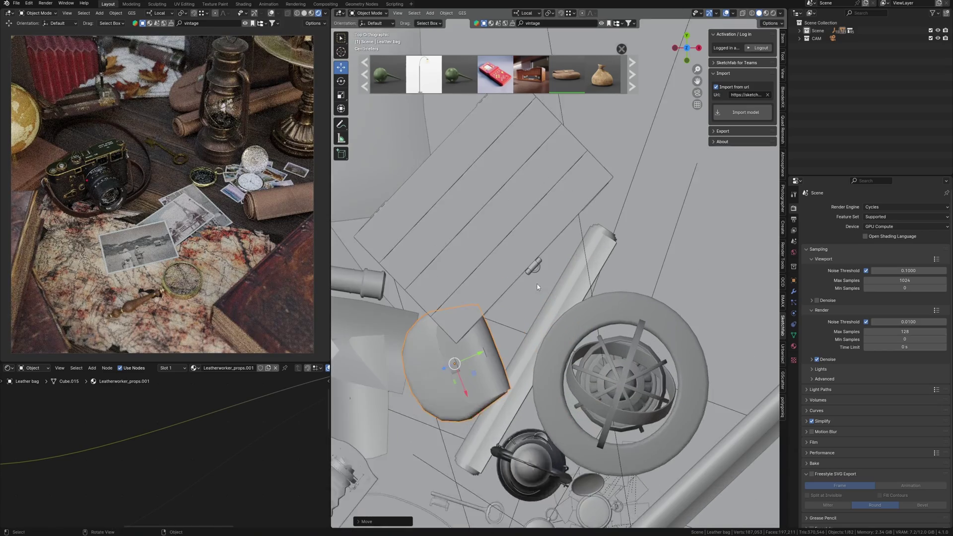
pyautogui.keyDown('shift'); pyautogui.moveTo(538, 287); pyautogui.dragTo(580, 254, button='middle'); pyautogui.keyUp('shift')
pyautogui.press('r')
pyautogui.click(593, 309)
pyautogui.keyDown('ctrl'); pyautogui.moveTo(589, 317); pyautogui.dragTo(577, 387, button='middle'); pyautogui.keyUp('ctrl')
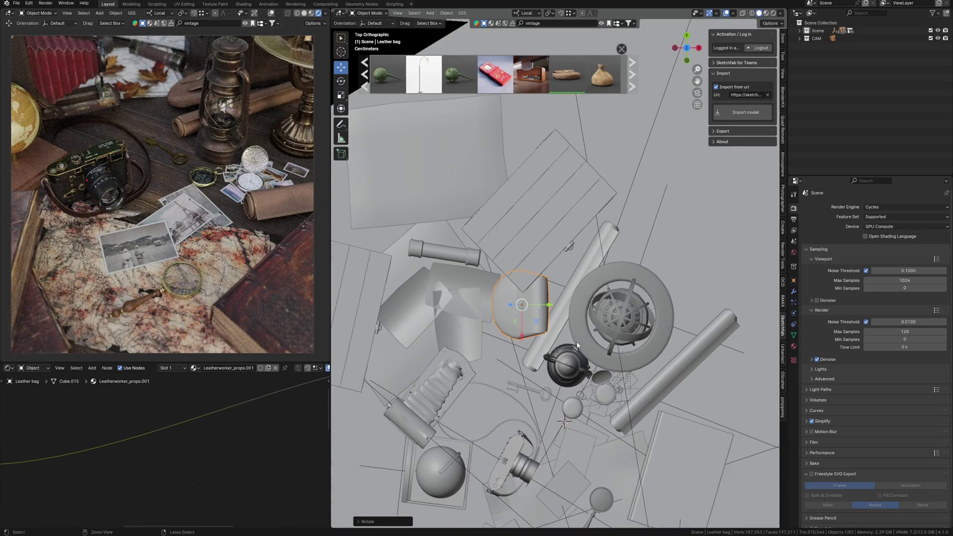
# Turn the leather bag further and place it behind the small camera, next to the bellows camera.
pyautogui.press('r')
pyautogui.click(510, 311)
pyautogui.press('g')
pyautogui.click(499, 432)
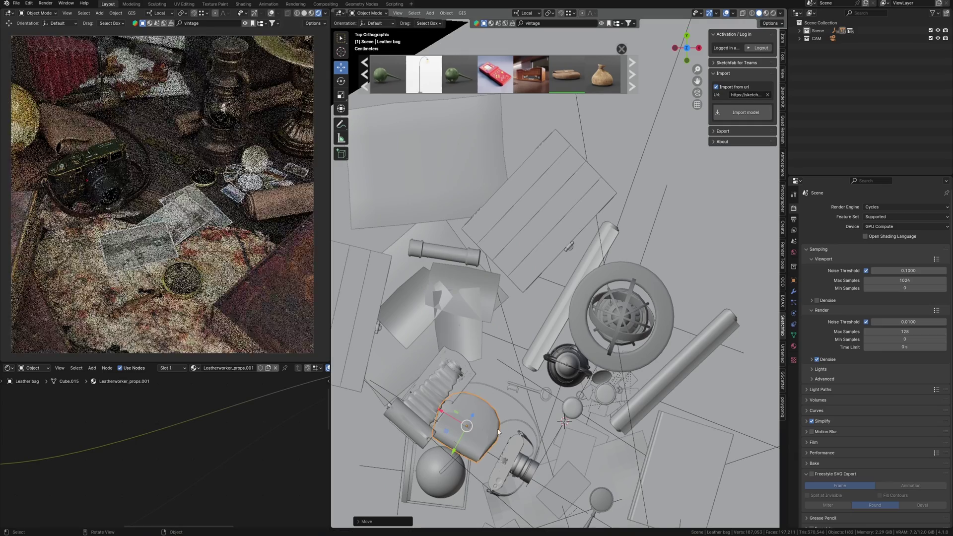
pyautogui.moveTo(558, 369); pyautogui.dragTo(456, 313, button='middle')
pyautogui.scroll(4, 456, 310)
pyautogui.moveTo(455, 277); pyautogui.dragTo(449, 291)
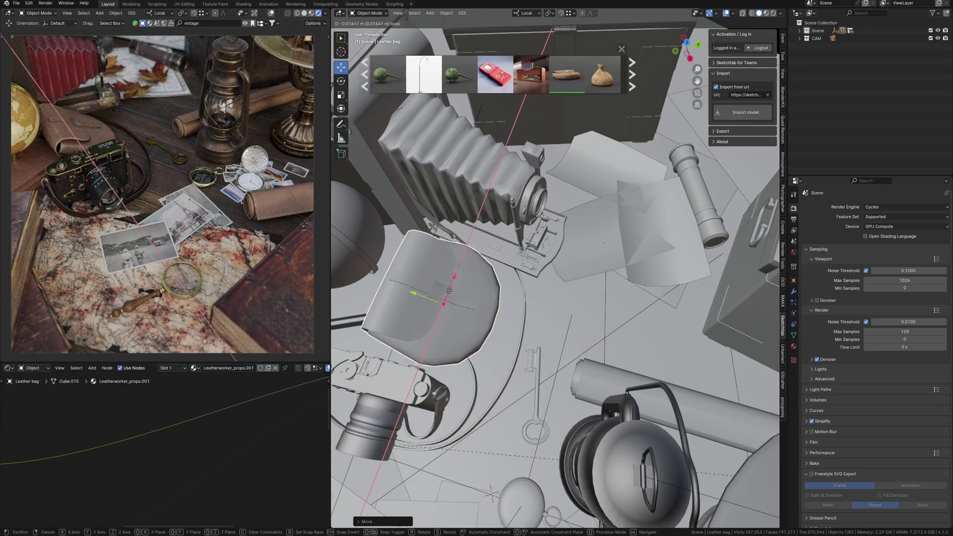
pyautogui.click(449, 291)
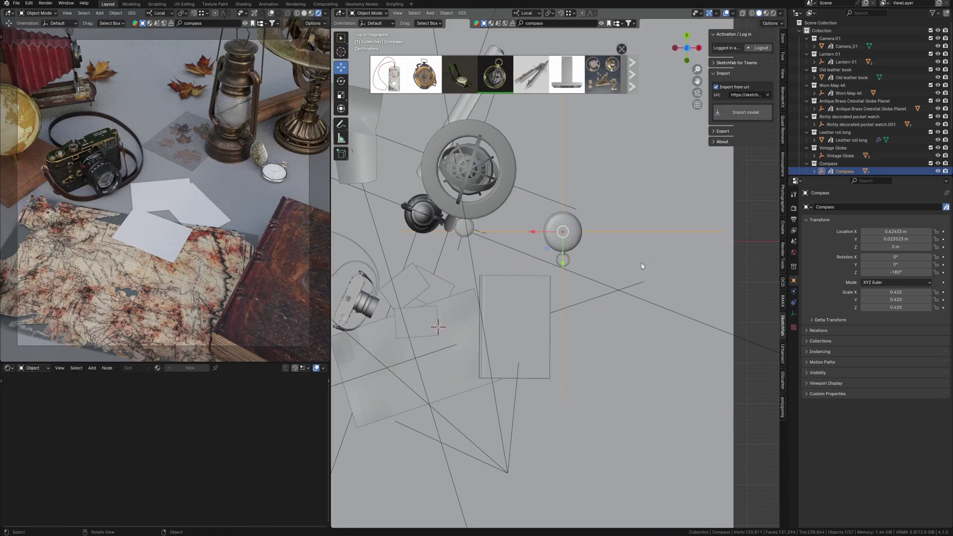
# Scale the compass to 0.207 and position it beside the pocket watch, rotating it to fit.
pyautogui.scroll(3, 583, 250)
pyautogui.press('g')
pyautogui.click(546, 298)
pyautogui.press('r')
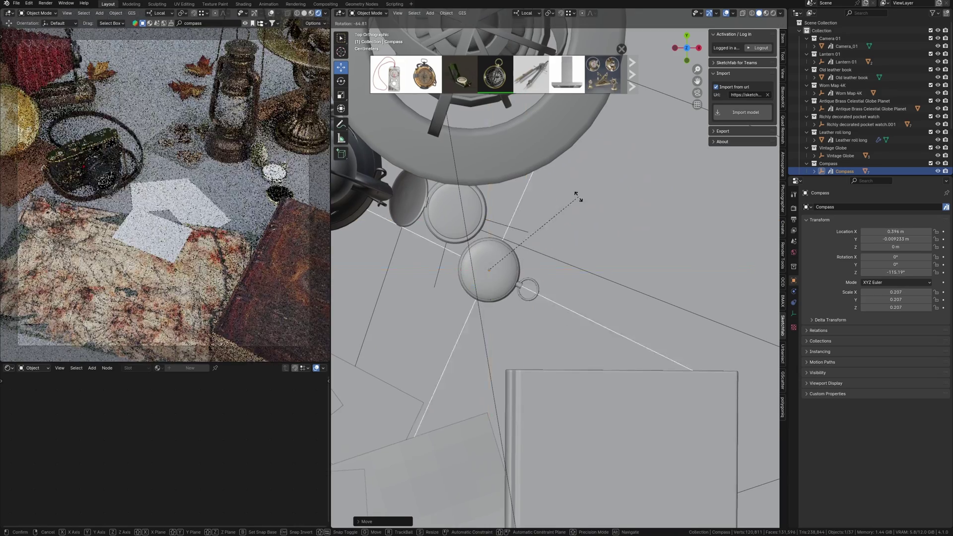
pyautogui.click(538, 187)
pyautogui.press('r')
pyautogui.click(587, 233)
pyautogui.press('g')
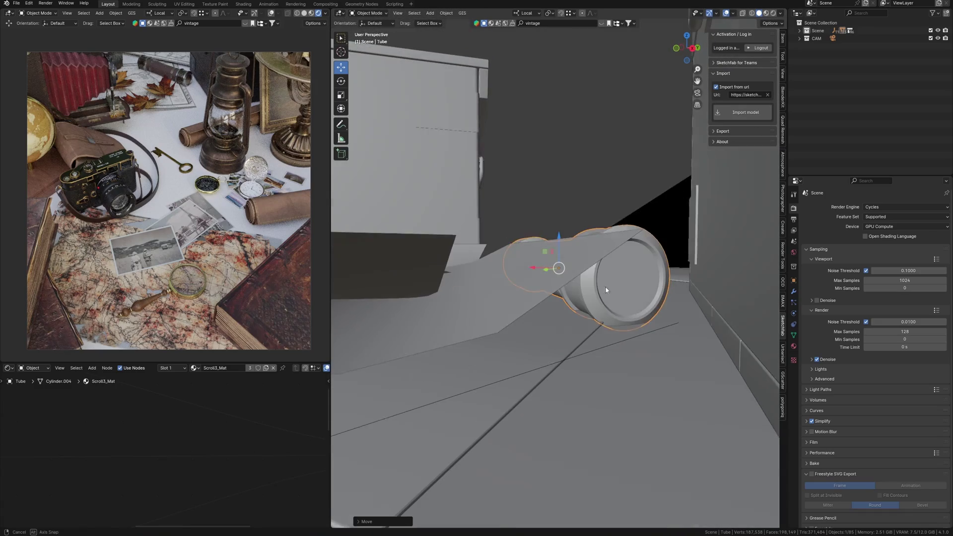
# Adjust the height of the spyglass tube along Z and rotate it in the top view.
pyautogui.press('z')
pyautogui.click(578, 251)
pyautogui.press('KP_7')
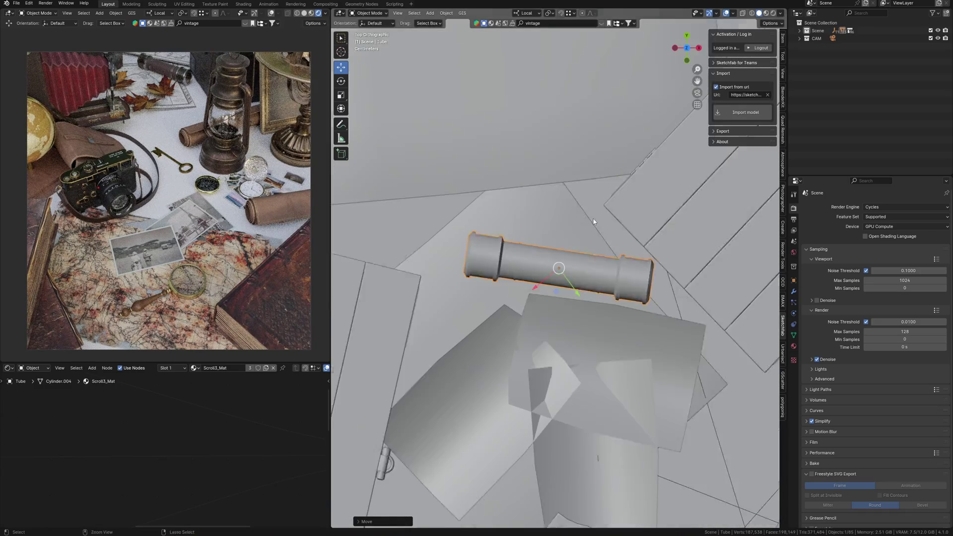
pyautogui.press('r')
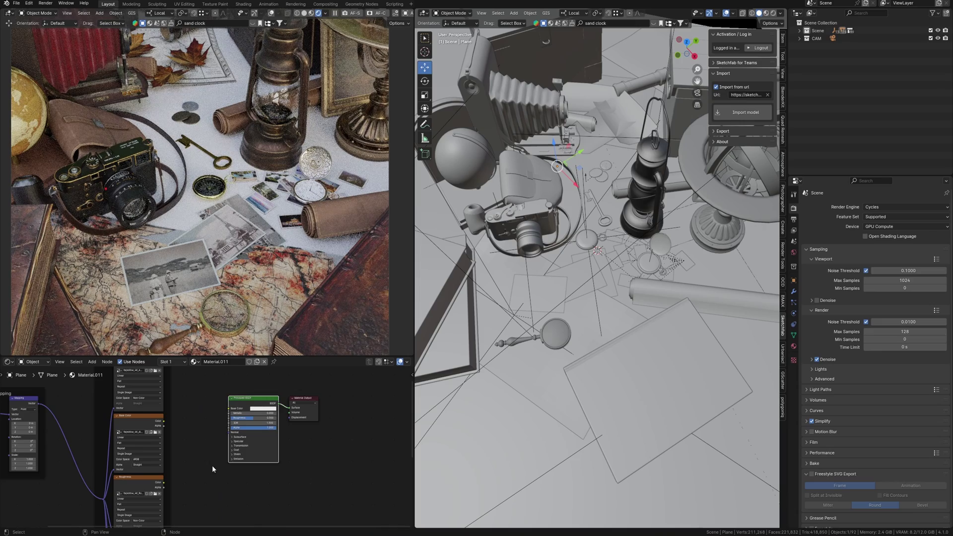
# Connect the wood Base Color texture to the Principled BSDF and set the Mapping node's Z rotation.
pyautogui.scroll(2, 213, 465)
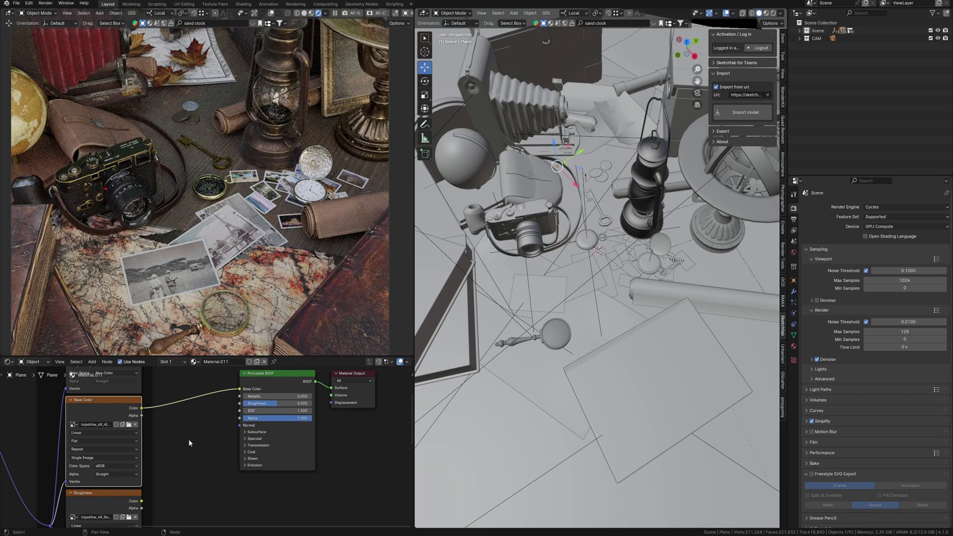
pyautogui.scroll(2, 189, 440)
pyautogui.scroll(-5, 197, 451)
pyautogui.moveTo(112, 461); pyautogui.dragTo(280, 427, button='middle')
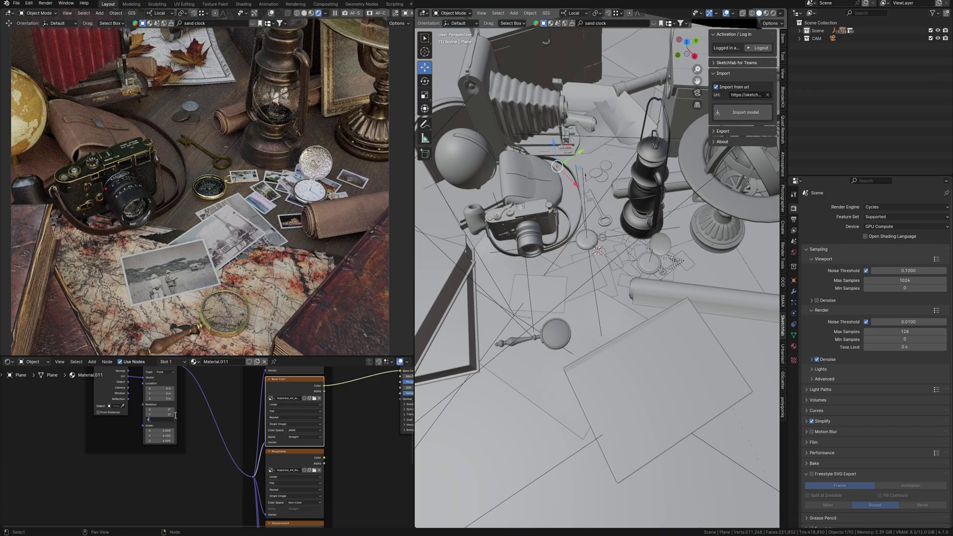
pyautogui.press('Return')
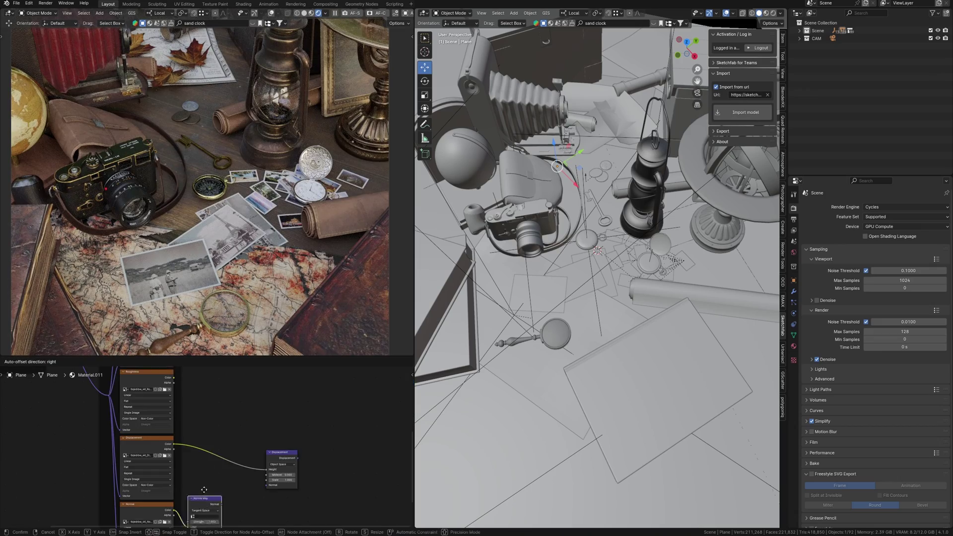
# Connect the Normal Map node to the Principled BSDF and the Displacement node to the Material Output.
pyautogui.click(218, 374)
pyautogui.moveTo(218, 373); pyautogui.dragTo(220, 482, button='middle')
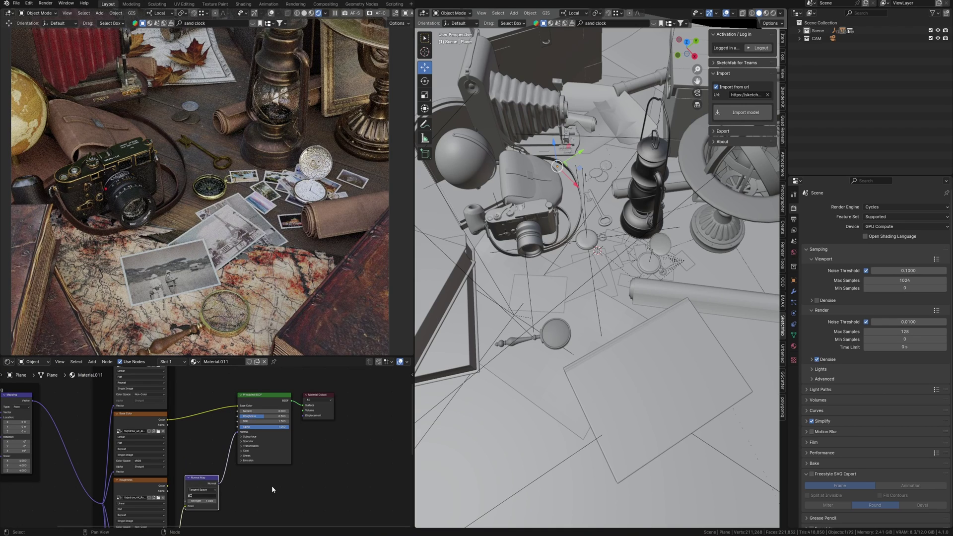
pyautogui.moveTo(272, 487); pyautogui.dragTo(235, 417, button='middle')
pyautogui.moveTo(254, 496); pyautogui.dragTo(260, 411)
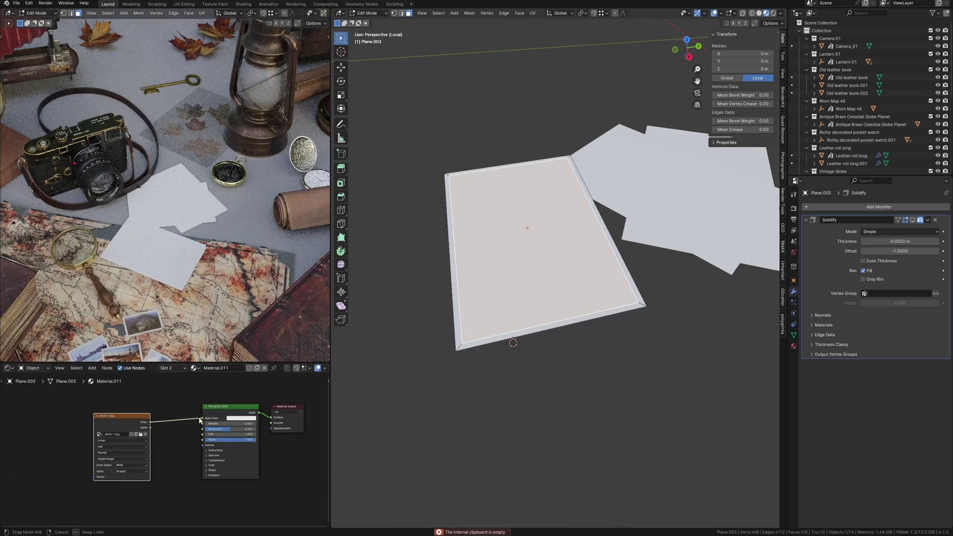
# Link the photo image texture to the Principled BSDF's Base Color and add Texture Coordinate and Mapping nodes to it.
pyautogui.moveTo(200, 420); pyautogui.dragTo(203, 418)
pyautogui.hotkey('ctrl', 't')
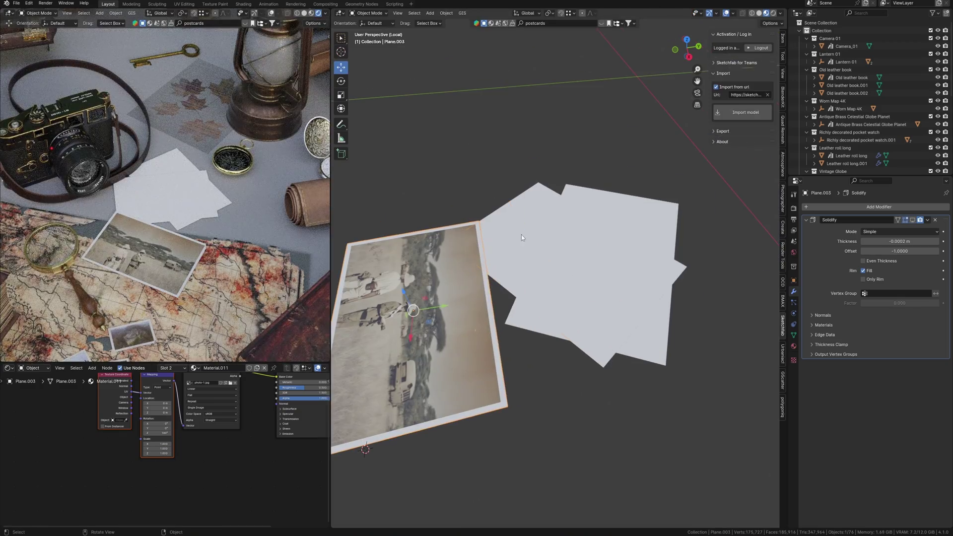
# Apply the object transforms of the photo planes one after another.
pyautogui.hotkey('ctrl', 'a')
pyautogui.click(527, 268)
pyautogui.click(462, 283)
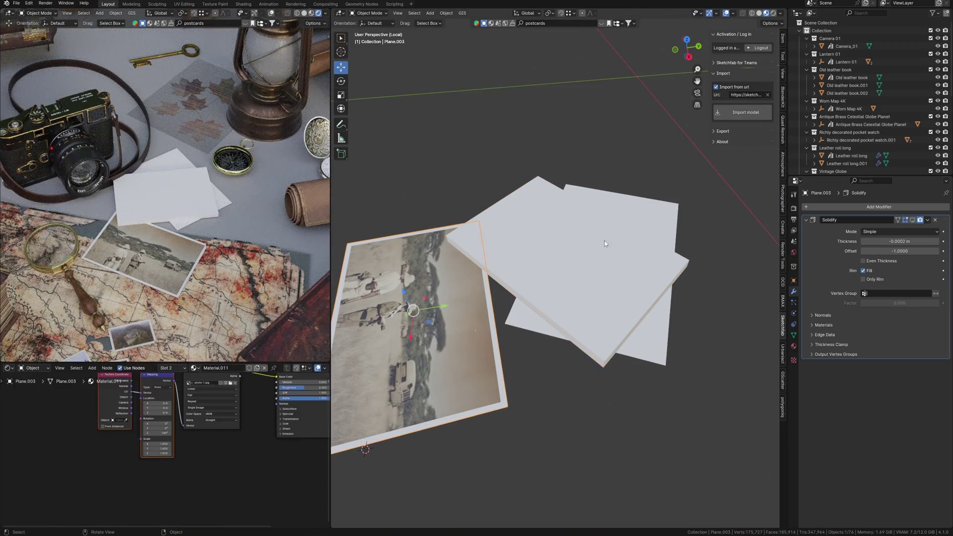
pyautogui.click(607, 239)
pyautogui.hotkey('ctrl', 'a')
pyautogui.click(607, 240)
pyautogui.click(638, 226)
pyautogui.hotkey('ctrl', 'a')
pyautogui.click(638, 227)
pyautogui.hotkey('ctrl', 'a')
pyautogui.click(460, 401)
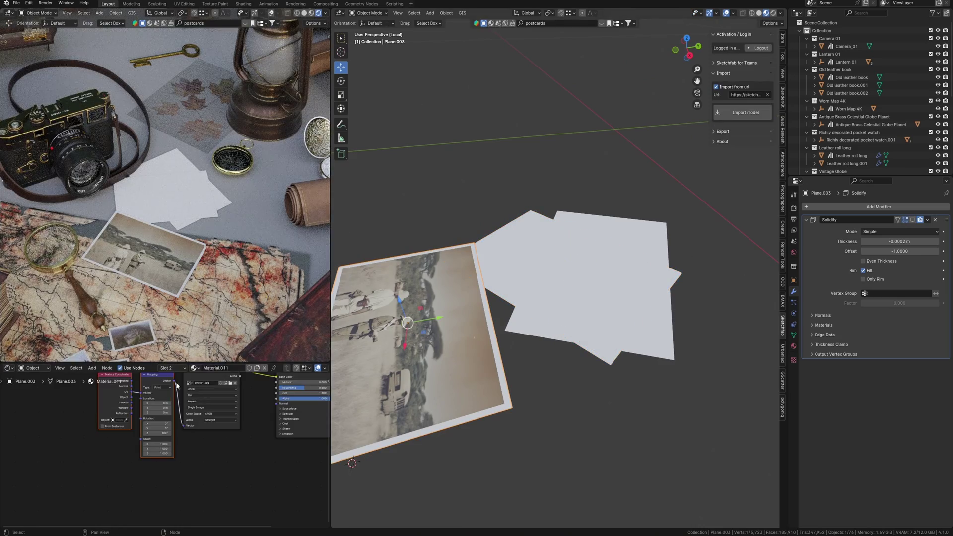
# Rename the photo plane's slot 1 material to Photo-white and its slot 2 material to photos.
pyautogui.click(171, 367)
pyautogui.click(165, 386)
pyautogui.click(241, 370)
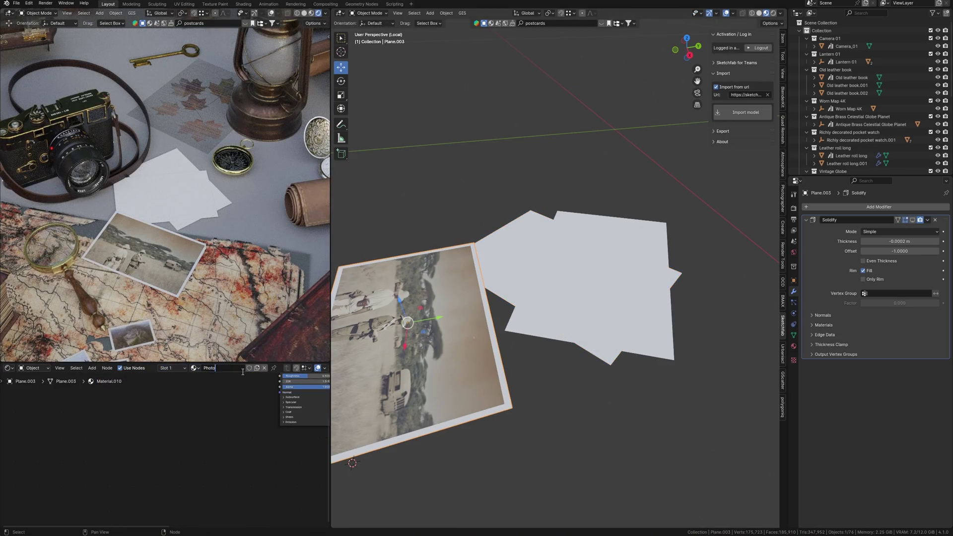
pyautogui.write('Photo-white')
pyautogui.press('Return')
pyautogui.click(172, 369)
pyautogui.click(168, 396)
pyautogui.click(233, 370)
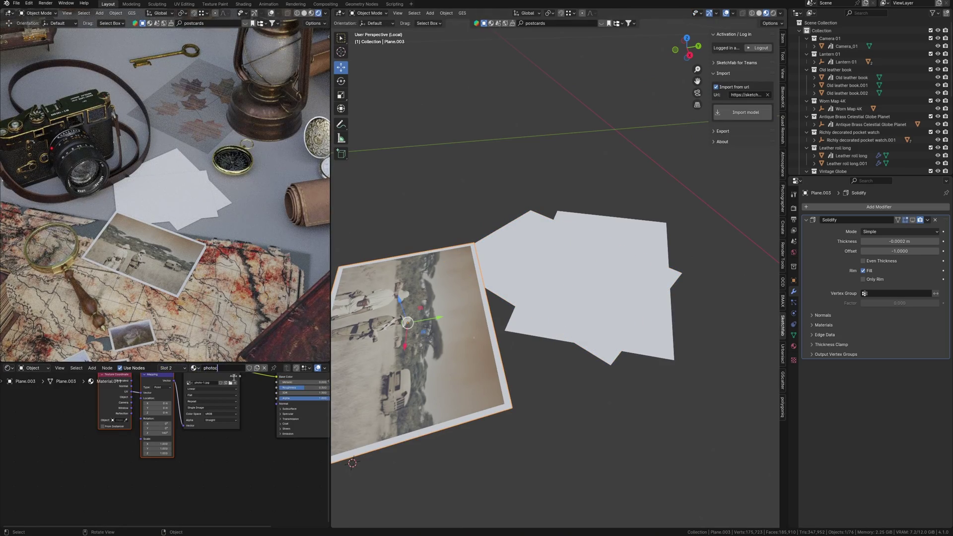
# Select the blank photo plane Plane.001 and choose its first material slot.
pyautogui.click(520, 264)
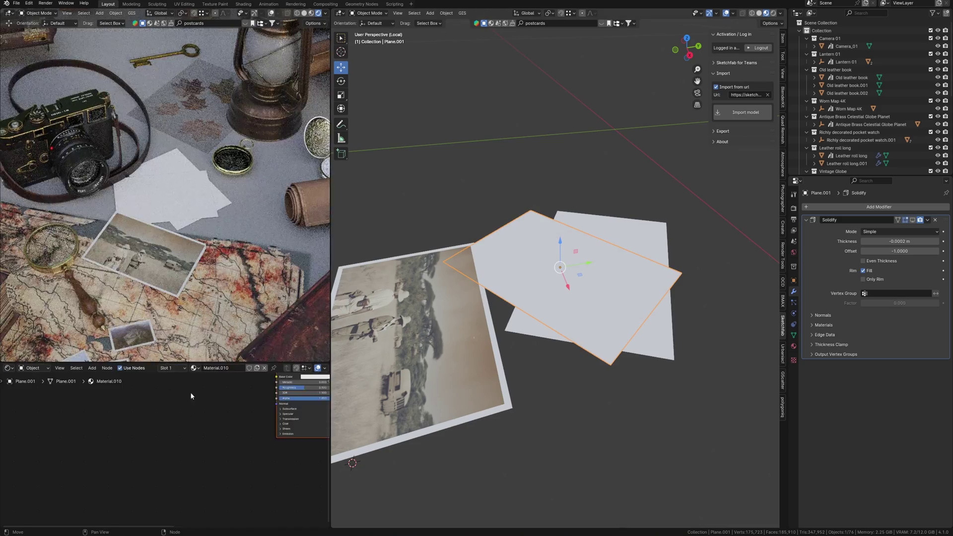
pyautogui.click(171, 368)
pyautogui.click(163, 384)
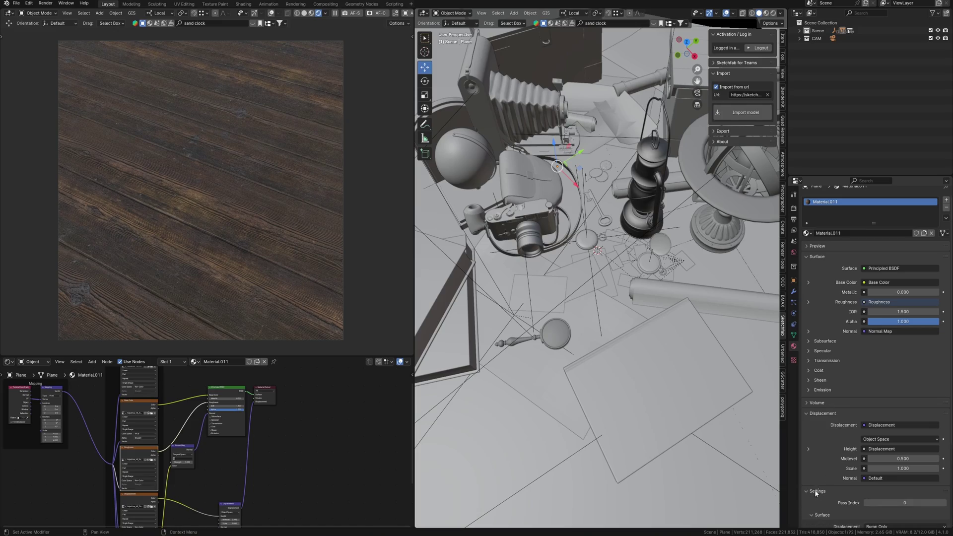
# Set the wood material's displacement to Displacement and Bump and subdivide the tabletop plane with 50 cuts.
pyautogui.scroll(-5, 816, 493)
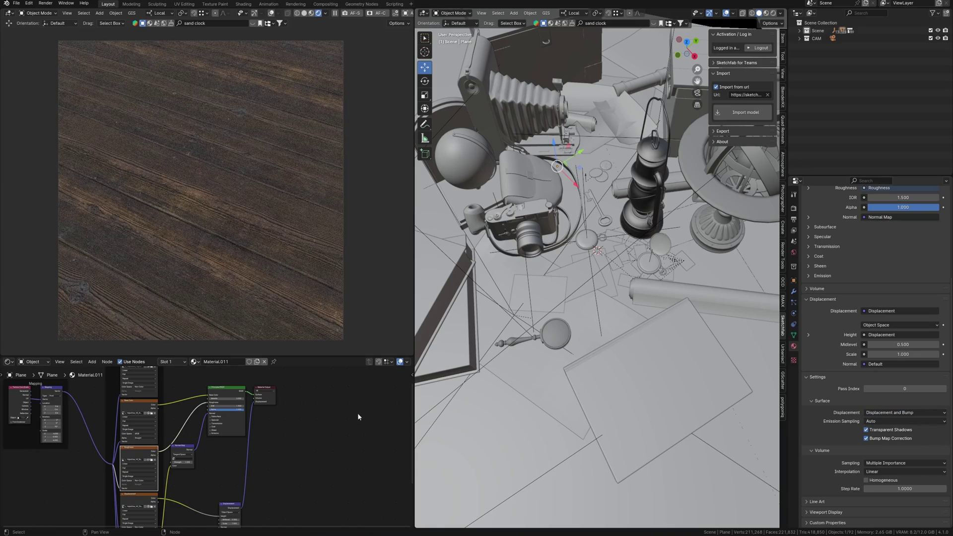
pyautogui.moveTo(301, 257); pyautogui.dragTo(317, 329, button='middle')
pyautogui.press('Tab')
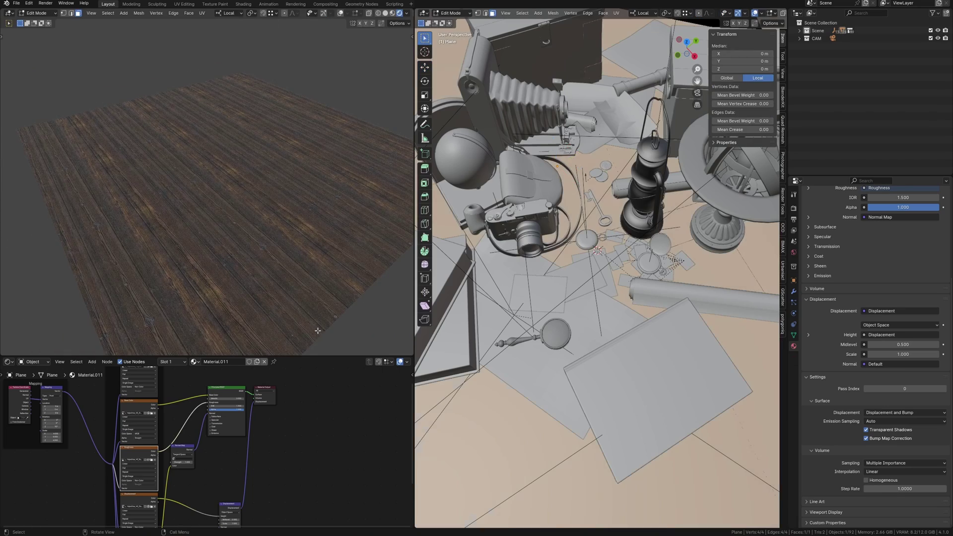
pyautogui.click(340, 13)
pyautogui.click(7, 350)
pyautogui.doubleClick(80, 295)
pyautogui.write('50')
pyautogui.press('Return')
# Raise the tabletop plane's subdivision to 80 cuts and return to Object Mode.
pyautogui.doubleClick(80, 296)
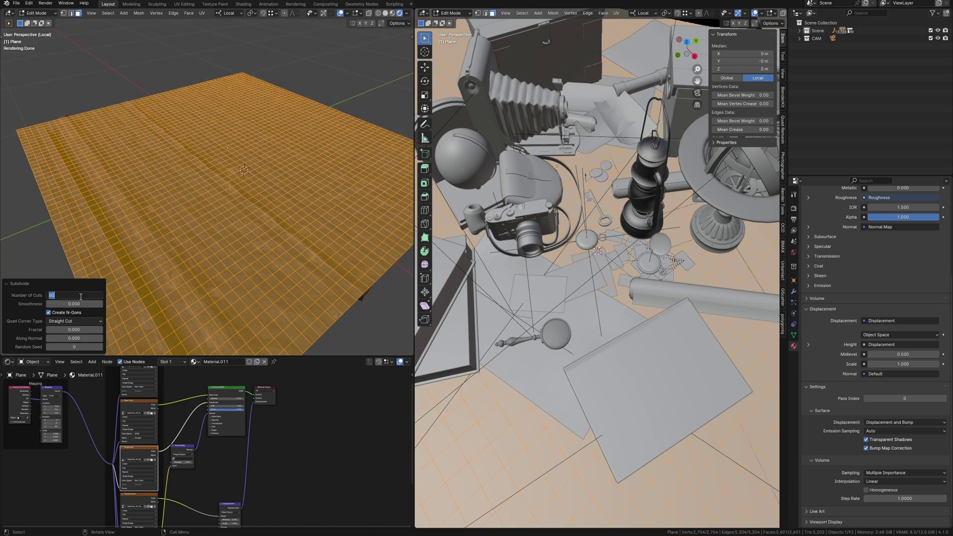
pyautogui.write('80')
pyautogui.press('Return')
pyautogui.press('Return')
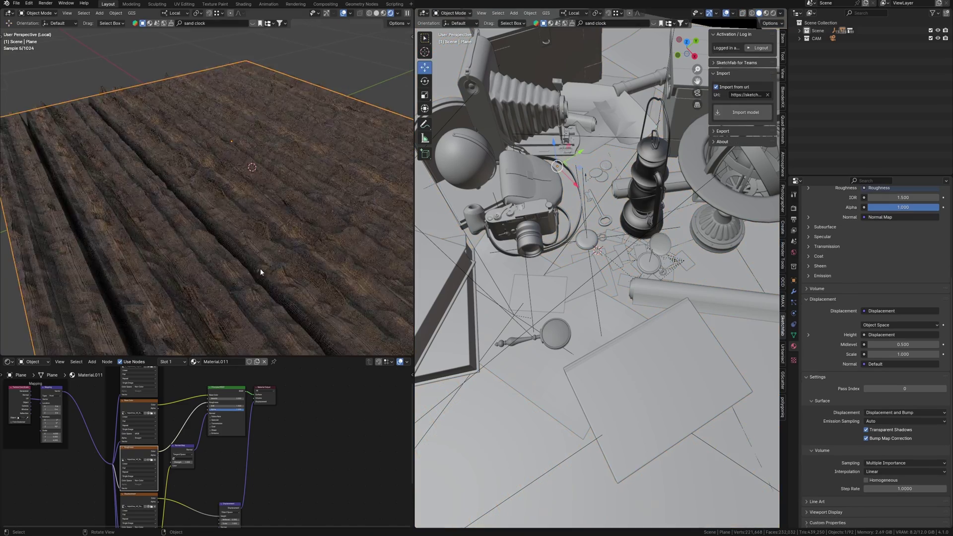
pyautogui.scroll(3, 246, 469)
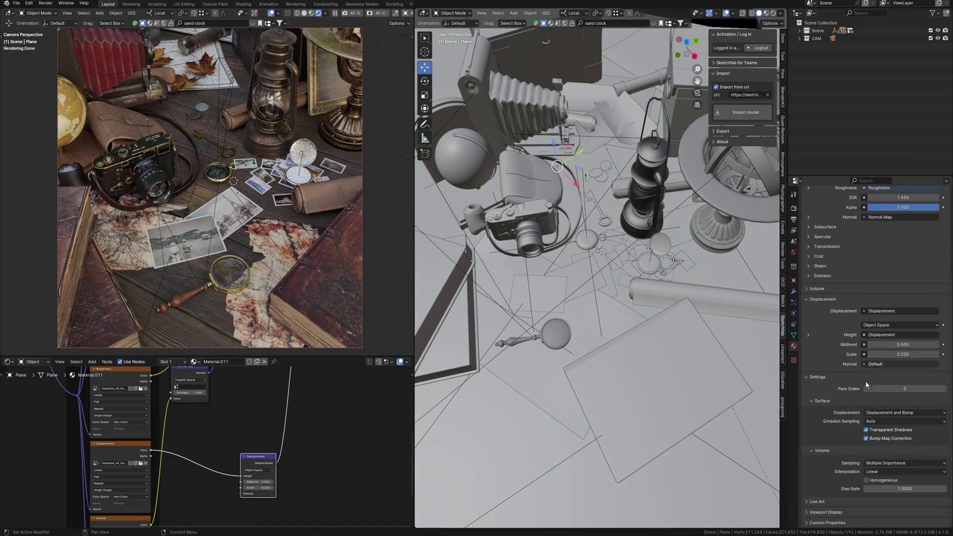
# Set the wood material's displacement to Bump Only and turn on Scene World lighting in the rendered viewport.
pyautogui.click(893, 421)
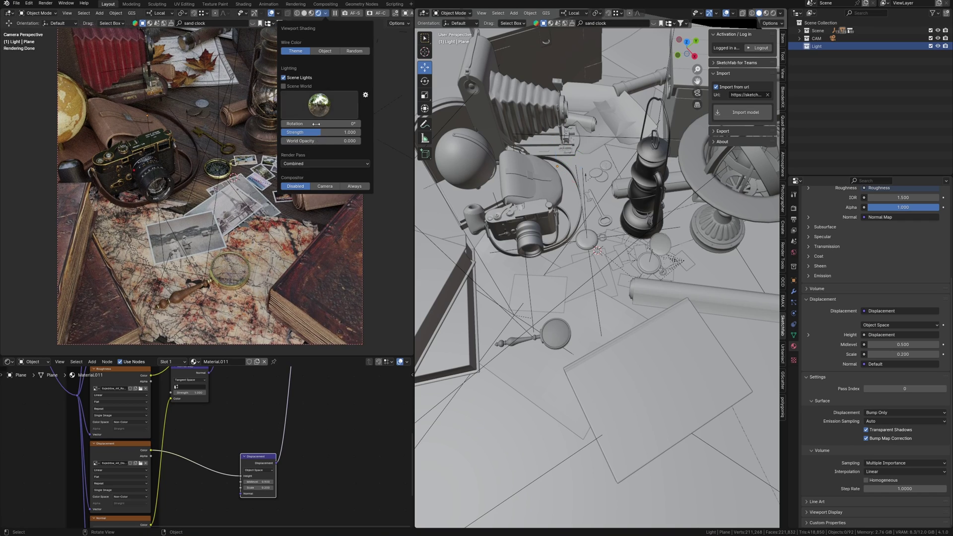
pyautogui.click(291, 87)
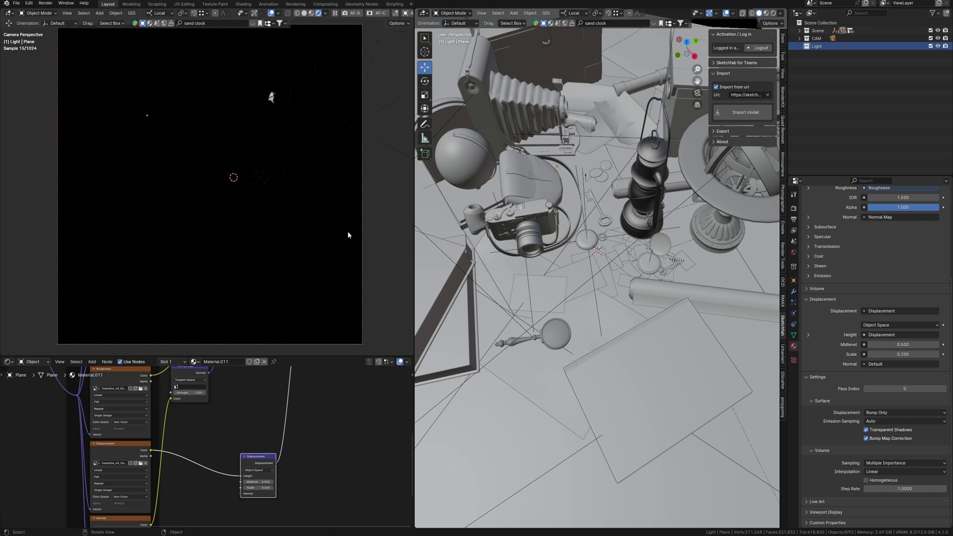
# Add an area light to the Light collection above the table and give it a pale blue colour.
pyautogui.press('KP_7')
pyautogui.scroll(-8, 548, 292)
pyautogui.hotkey('shift', 'a')
pyautogui.moveTo(496, 389)
pyautogui.click(544, 415)
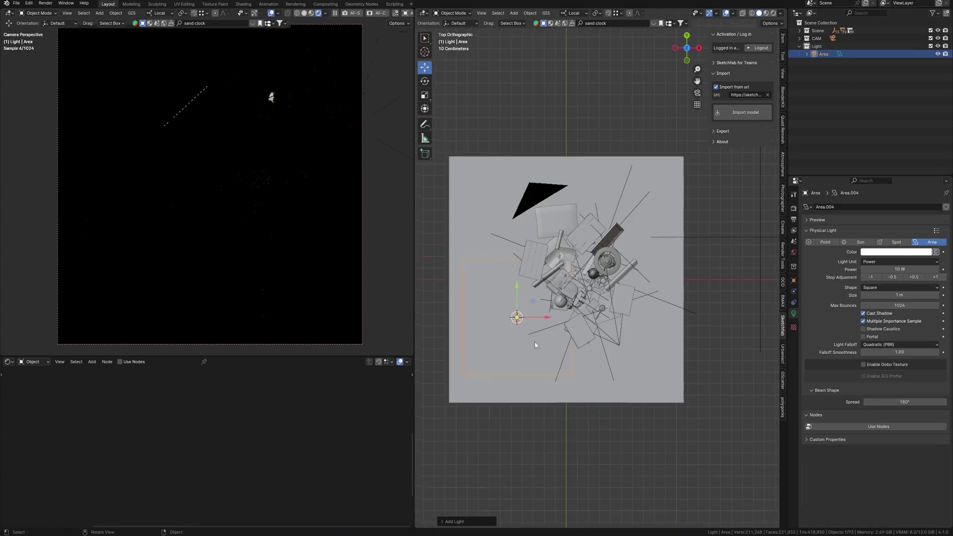
pyautogui.moveTo(535, 342); pyautogui.dragTo(571, 248, button='middle')
pyautogui.moveTo(596, 263); pyautogui.dragTo(599, 257)
pyautogui.click(894, 252)
pyautogui.moveTo(887, 168); pyautogui.dragTo(882, 162)
# Rotate the pale blue area light and position it diagonally behind the props, facing them.
pyautogui.press('KP_7')
pyautogui.press('r')
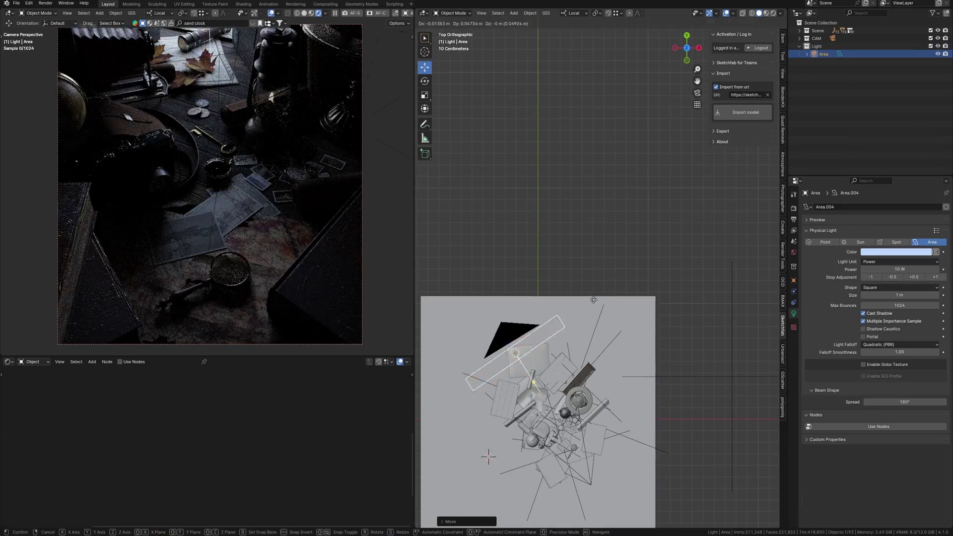
pyautogui.click(610, 304)
pyautogui.press('g')
pyautogui.click(619, 314)
# Add a point light and move it to the oil lantern, raising it to the height of the glass.
pyautogui.keyDown('shift'); pyautogui.moveTo(619, 315); pyautogui.dragTo(588, 263, button='middle'); pyautogui.keyUp('shift')
pyautogui.hotkey('shift', 'a')
pyautogui.click(514, 426)
pyautogui.press('g')
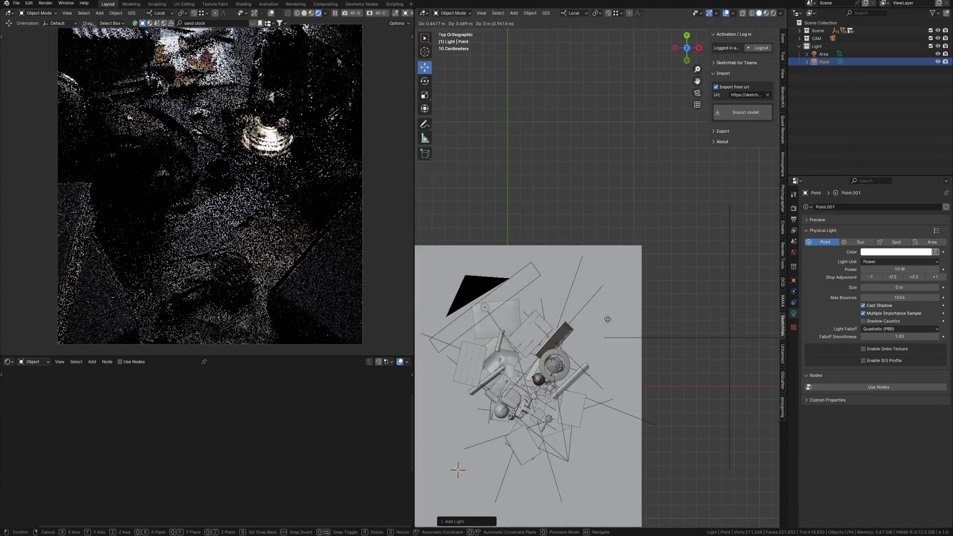
pyautogui.click(606, 320)
pyautogui.moveTo(598, 482); pyautogui.dragTo(579, 414, button='middle')
pyautogui.scroll(8, 579, 414)
pyautogui.moveTo(580, 347); pyautogui.dragTo(598, 323, button='middle')
pyautogui.moveTo(587, 273); pyautogui.dragTo(585, 247)
# Set the lantern point light's size to 0.016 m and disable Multiple Importance Sample.
pyautogui.moveTo(887, 288); pyautogui.dragTo(892, 289)
pyautogui.click(864, 313)
pyautogui.scroll(2, 578, 272)
pyautogui.moveTo(577, 272); pyautogui.dragTo(571, 298, button='middle')
pyautogui.scroll(2, 571, 298)
# Tint the point light orange and fine-tune its position inside the lantern's glass, using wireframe to check the placement.
pyautogui.click(896, 253)
pyautogui.moveTo(888, 171); pyautogui.dragTo(883, 182)
pyautogui.moveTo(591, 297); pyautogui.dragTo(578, 246, button='middle')
pyautogui.hotkey('shift', 'z')
pyautogui.scroll(2, 577, 247)
pyautogui.moveTo(577, 247); pyautogui.dragTo(577, 231)
pyautogui.moveTo(594, 217); pyautogui.dragTo(594, 303, button='middle')
pyautogui.scroll(2, 595, 302)
pyautogui.moveTo(594, 303); pyautogui.dragTo(593, 300)
pyautogui.moveTo(594, 301); pyautogui.dragTo(596, 213, button='middle')
pyautogui.hotkey('shift', 'z')
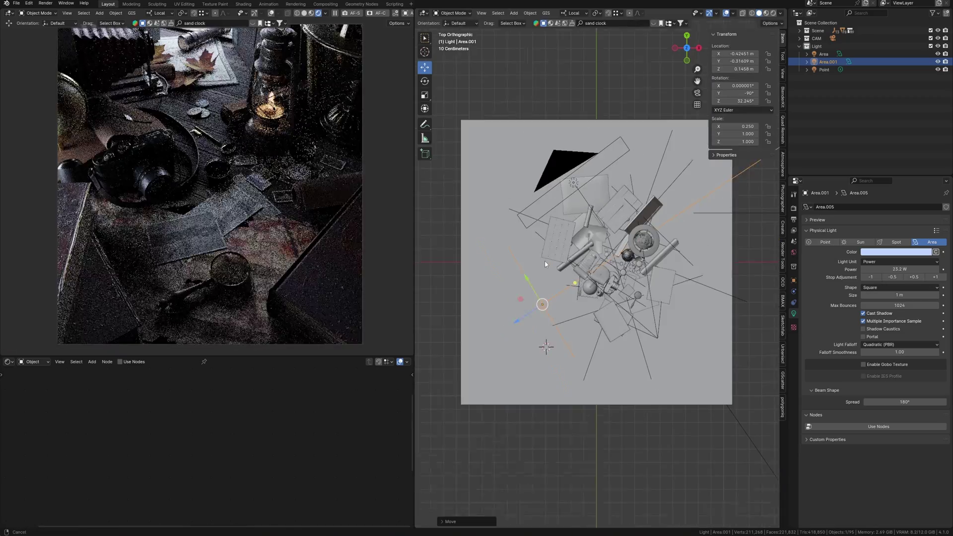
# Tint the area light Area.001 warm white and set its power to 4.9 W.
pyautogui.click(937, 277)
pyautogui.click(896, 252)
pyautogui.moveTo(882, 162); pyautogui.dragTo(884, 168)
pyautogui.moveTo(907, 269); pyautogui.dragTo(898, 270)
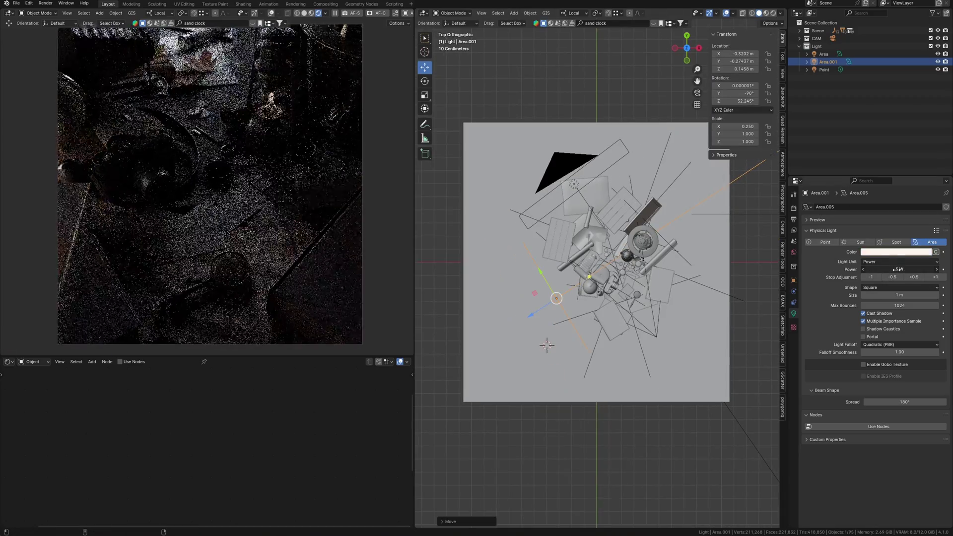
# Duplicate Area.001 to the opposite side of the props and scale the copy down to 0.084 on Y.
pyautogui.keyDown('shift'); pyautogui.moveTo(558, 312); pyautogui.dragTo(526, 328, button='middle'); pyautogui.keyUp('shift')
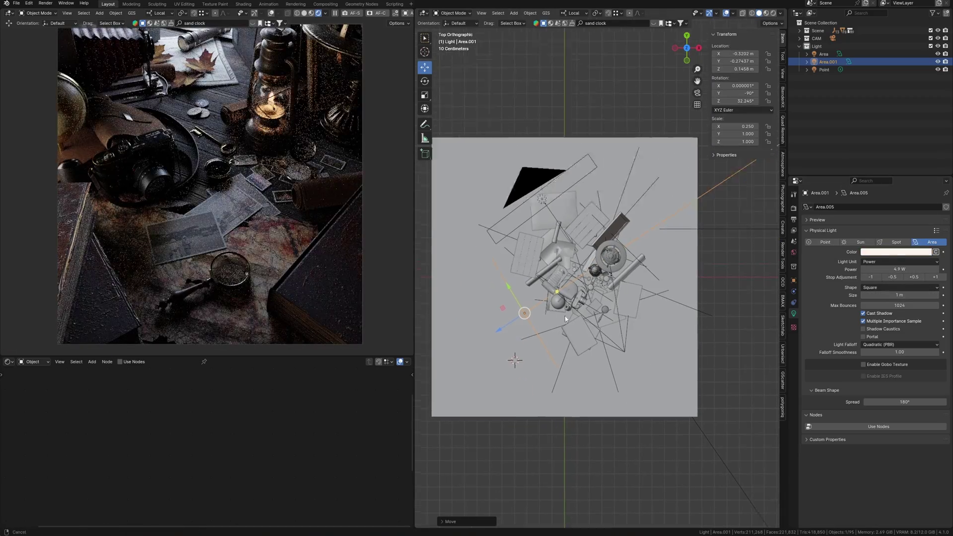
pyautogui.hotkey('shift', 'd')
pyautogui.click(654, 258)
pyautogui.moveTo(655, 258); pyautogui.dragTo(651, 206, button='middle')
pyautogui.press('s')
pyautogui.click(559, 294)
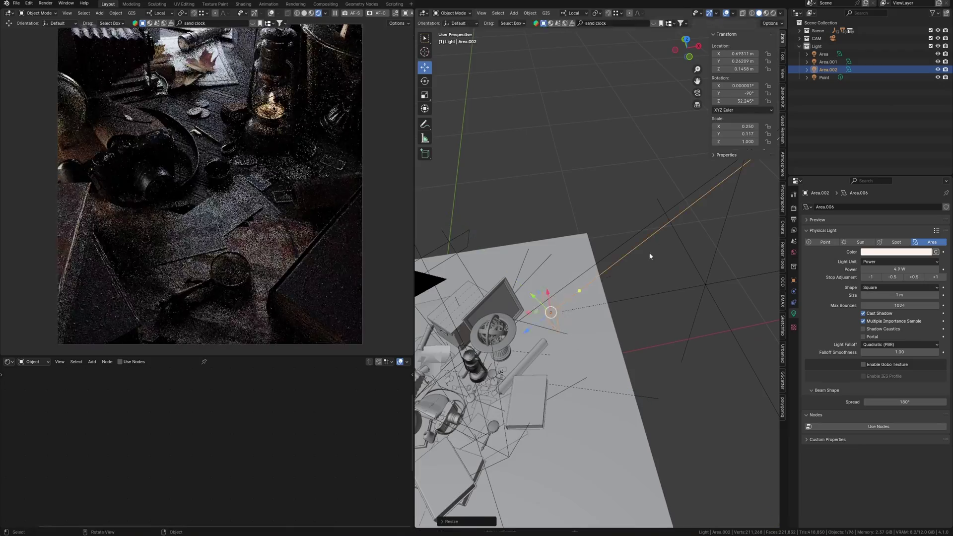
pyautogui.press('s')
pyautogui.press('y')
pyautogui.click(564, 270)
# Rotate the duplicated area light toward the props and move it out to the table's edge.
pyautogui.press('KP_7')
pyautogui.press('r')
pyautogui.click(500, 392)
pyautogui.press('g')
# Give the duplicated area light Area.002 a pale blue tint and increase its power.
pyautogui.click(892, 253)
pyautogui.moveTo(886, 167); pyautogui.dragTo(890, 174)
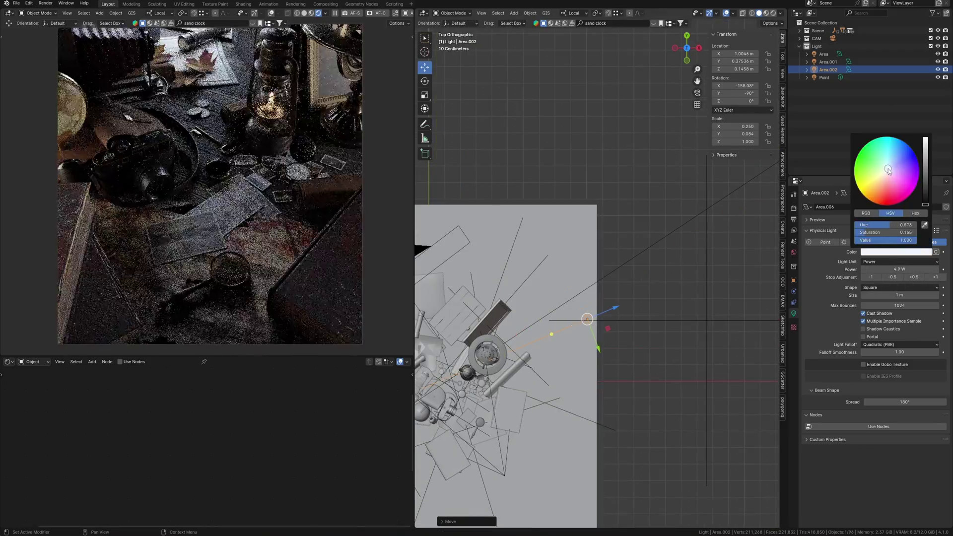
pyautogui.moveTo(893, 269); pyautogui.dragTo(899, 270)
# Place the 3D cursor near the tabletop's front corner and add a Disk-shaped area light there.
pyautogui.keyDown('shift'); pyautogui.moveTo(536, 377); pyautogui.dragTo(602, 300, button='middle'); pyautogui.keyUp('shift')
pyautogui.click(469, 208)
pyautogui.keyDown('shift'); pyautogui.rightClick(589, 395); pyautogui.keyUp('shift')
pyautogui.hotkey('shift', 'a')
pyautogui.click(620, 414)
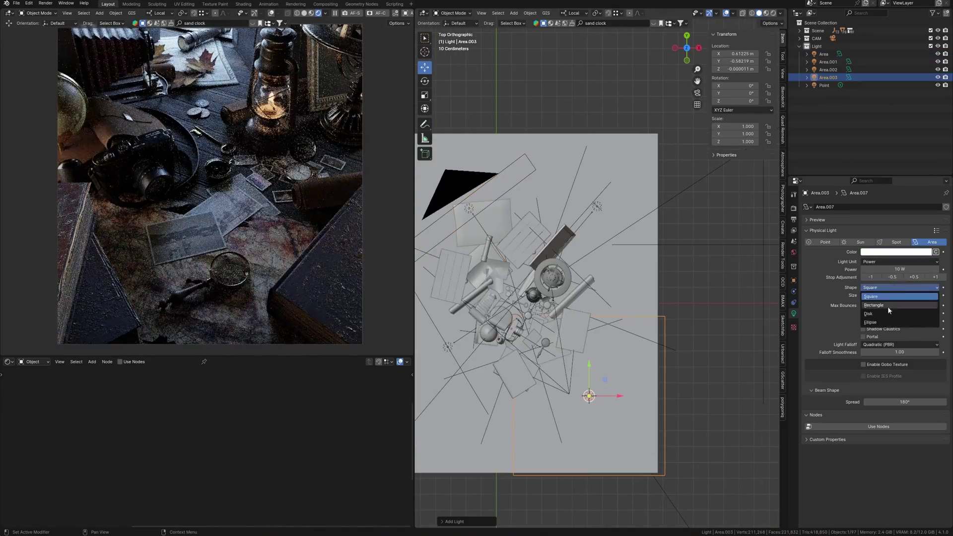
pyautogui.click(887, 314)
# Move the disk light over the props, raise it above the tabletop and set its size to 0.151 m.
pyautogui.press('g')
pyautogui.click(538, 340)
pyautogui.moveTo(538, 340); pyautogui.dragTo(546, 283, button='middle')
pyautogui.press('g')
pyautogui.press('z')
pyautogui.click(541, 303)
pyautogui.moveTo(900, 295); pyautogui.dragTo(757, 287)
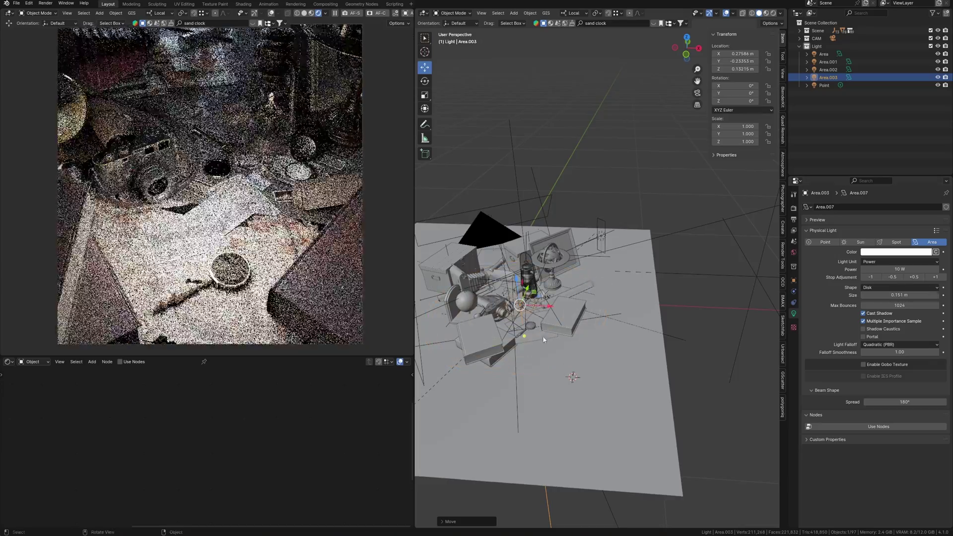
# Reposition the disk light just in front of the lantern and set its power to 400 mW.
pyautogui.press('KP_7')
pyautogui.press('g')
pyautogui.click(532, 301)
pyautogui.moveTo(885, 270); pyautogui.dragTo(873, 270)
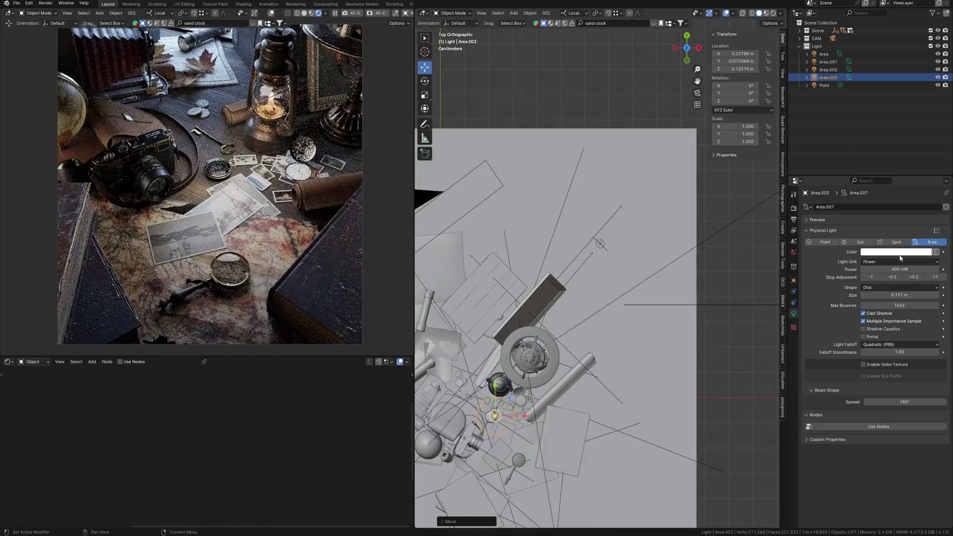
# Tint the disk light a warm peach and reduce its size to 0.128 m.
pyautogui.click(899, 254)
pyautogui.moveTo(889, 169); pyautogui.dragTo(882, 181)
pyautogui.click(897, 270)
pyautogui.press('Escape')
pyautogui.keyDown('shift'); pyautogui.moveTo(551, 378); pyautogui.dragTo(600, 317, button='middle'); pyautogui.keyUp('shift')
pyautogui.scroll(1, 599, 316)
pyautogui.moveTo(900, 296); pyautogui.dragTo(888, 295)
# Nudge the disk light slightly closer to the lantern.
pyautogui.press('g')
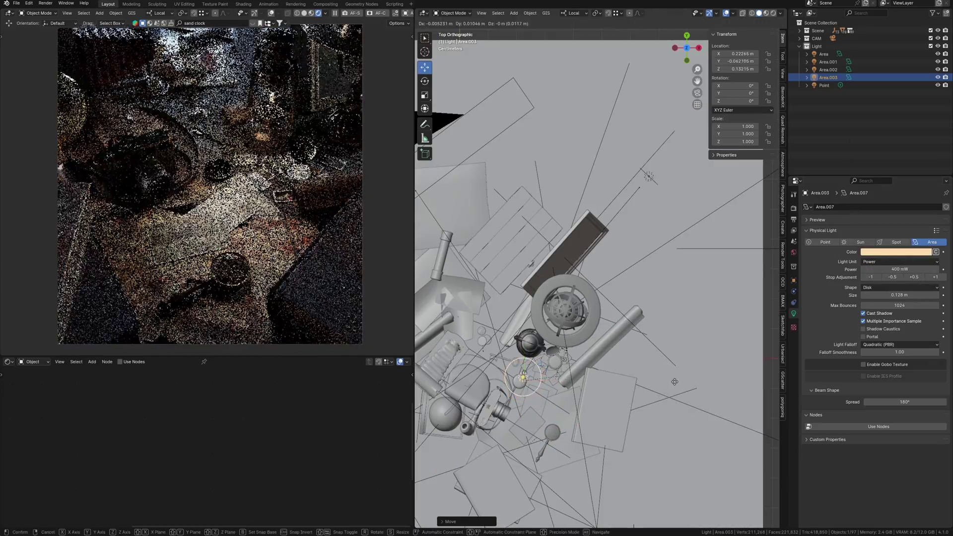
pyautogui.click(674, 381)
pyautogui.keyDown('ctrl'); pyautogui.moveTo(616, 318); pyautogui.dragTo(615, 343, button='middle'); pyautogui.keyUp('ctrl')
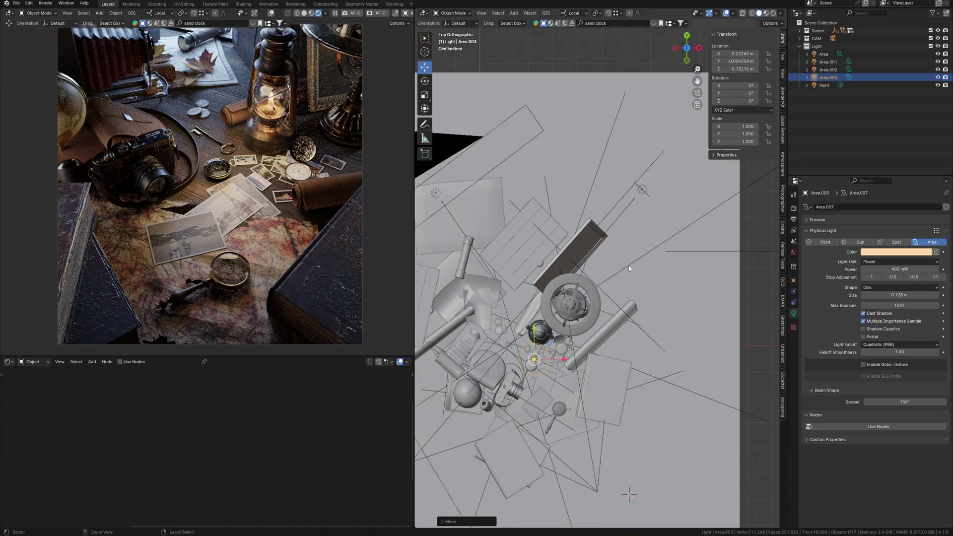
pyautogui.scroll(-1, 629, 268)
# Adjust the lantern point light's orange colour and increase its power.
pyautogui.click(896, 252)
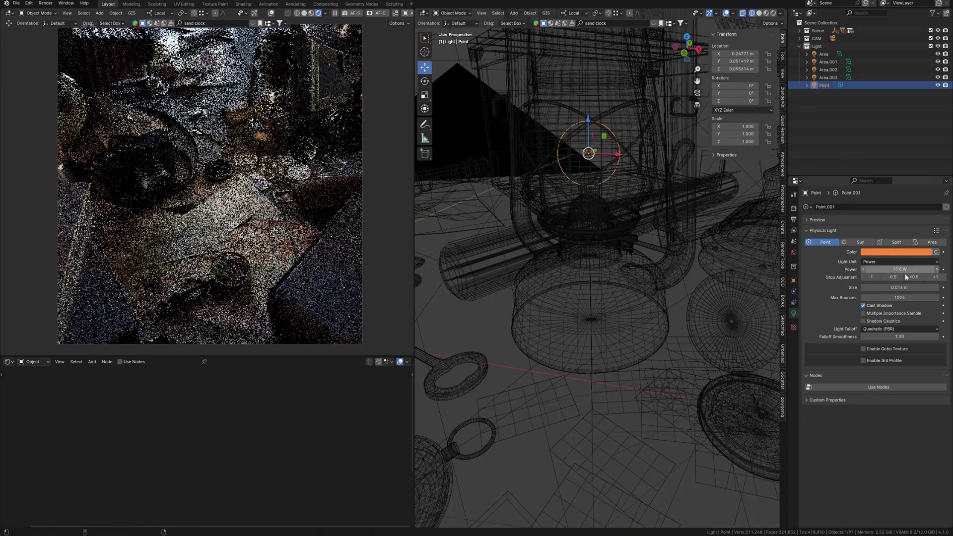
pyautogui.moveTo(905, 275); pyautogui.dragTo(919, 271)
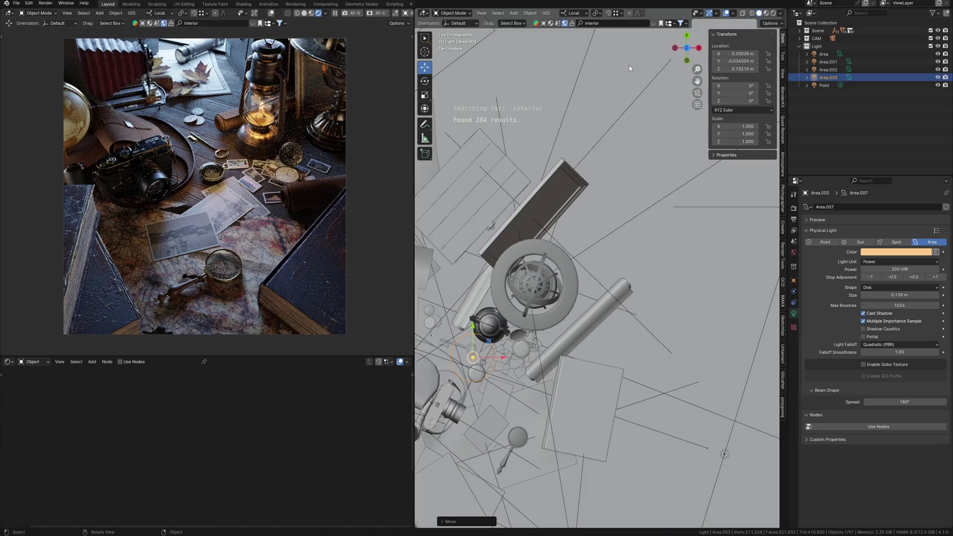
# Browse the interior HDRIs and download Cayley Interior as the world environment.
pyautogui.moveTo(508, 83)
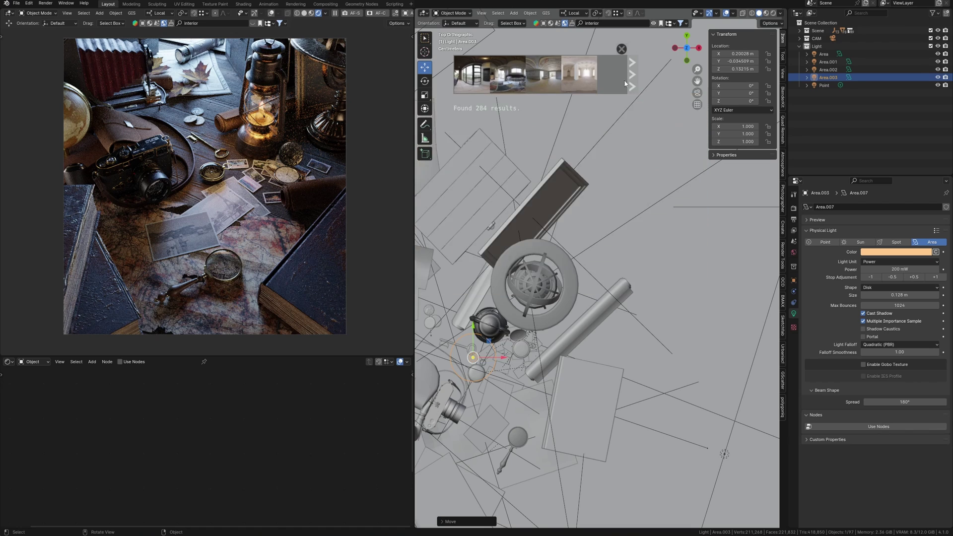
pyautogui.click(633, 79)
pyautogui.click(634, 80)
pyautogui.moveTo(548, 87)
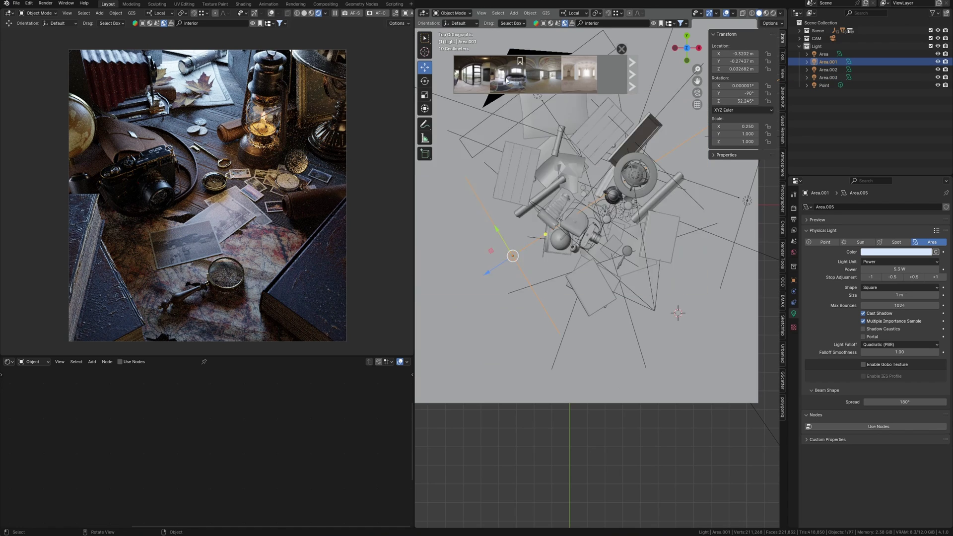
pyautogui.moveTo(504, 78)
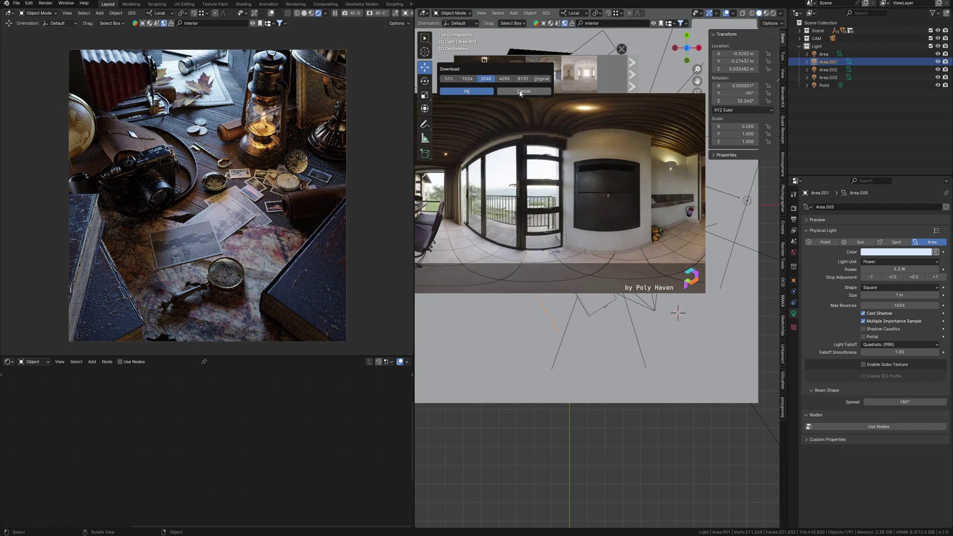
pyautogui.click(471, 75)
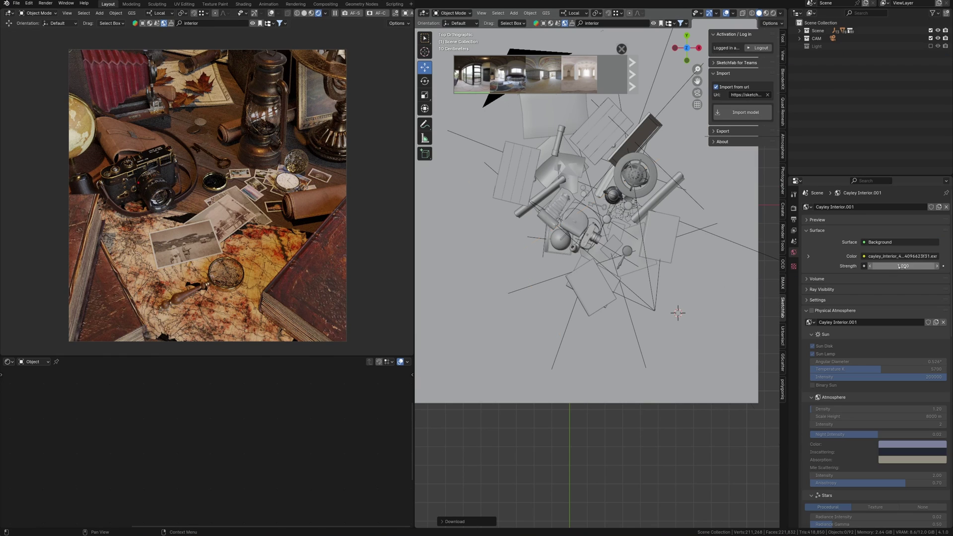
# Set the Cayley Interior world strength to 0.2 and re-enable the Light collection.
pyautogui.write('0')
pyautogui.press('Return')
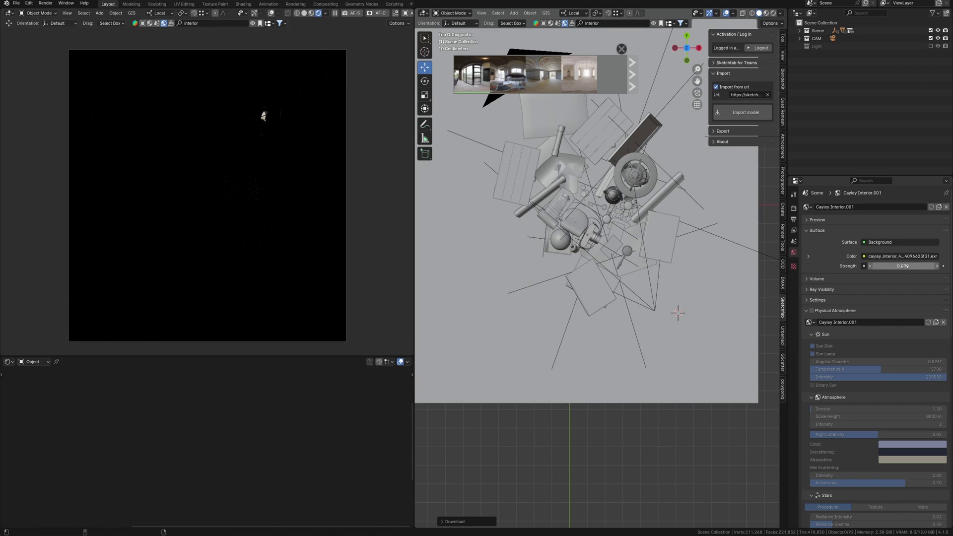
pyautogui.moveTo(912, 266); pyautogui.dragTo(899, 267)
pyautogui.click(907, 266)
pyautogui.write('.2')
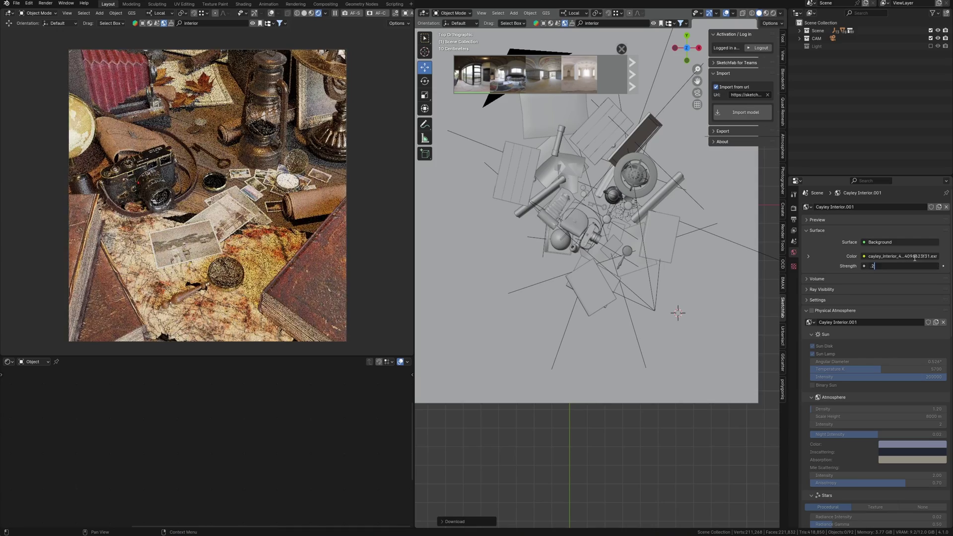
pyautogui.click(931, 47)
# Select the front photo plane Plane.003 and darken the base colour of its Photo-white-1 material.
pyautogui.click(247, 187)
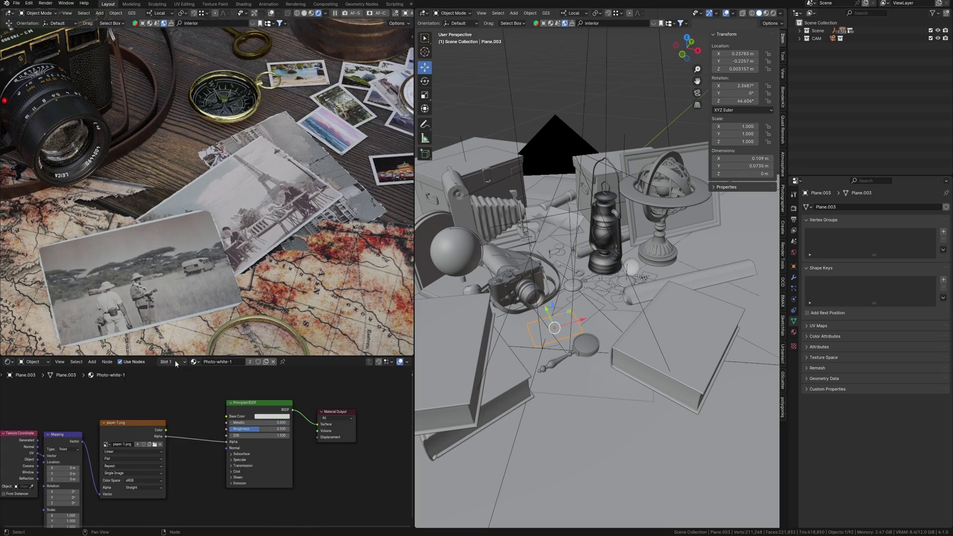
pyautogui.click(270, 425)
pyautogui.moveTo(325, 308); pyautogui.dragTo(324, 319)
pyautogui.click(273, 341)
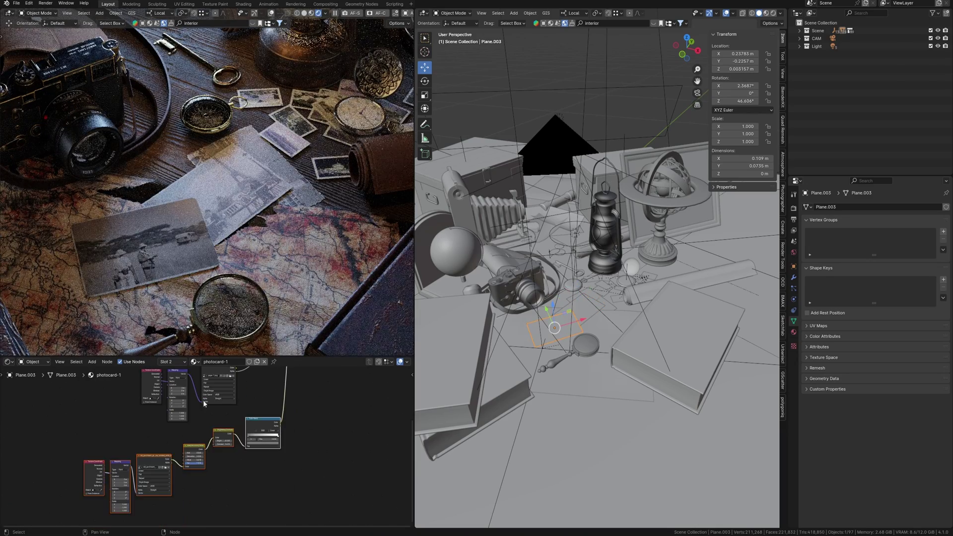
# Select the photocard-1 material's lower node chain, from Texture Coordinate to Color Ramp.
pyautogui.moveTo(86, 514); pyautogui.dragTo(262, 428)
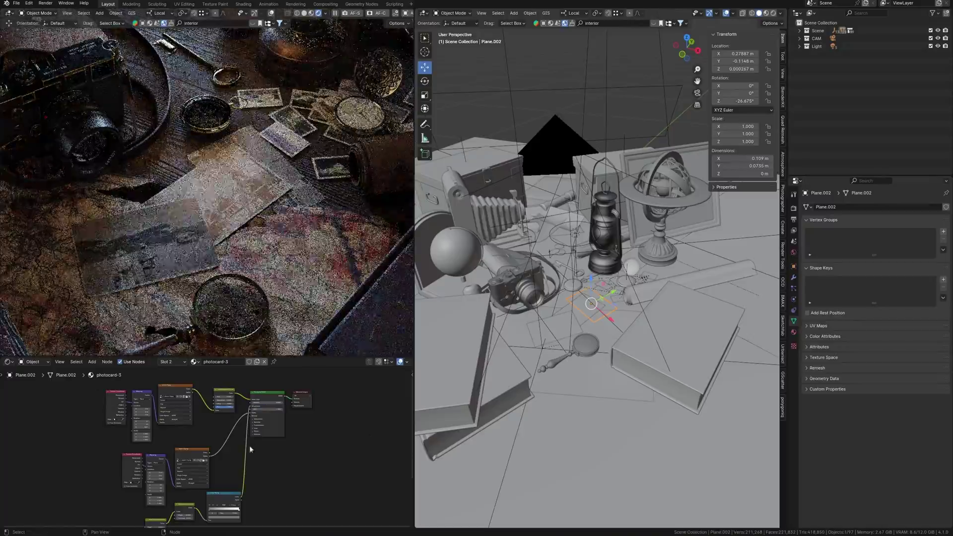
# Examine the photos and the worn map up close in the maximized rendered view.
pyautogui.hotkey('ctrl', 'alt', 'space')
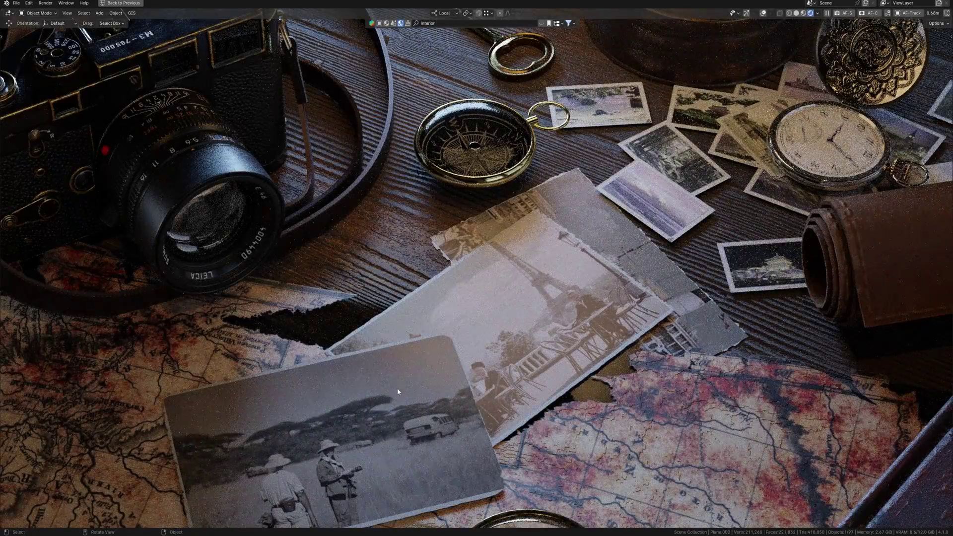
pyautogui.keyDown('ctrl'); pyautogui.moveTo(387, 322); pyautogui.dragTo(378, 328, button='middle'); pyautogui.keyUp('ctrl')
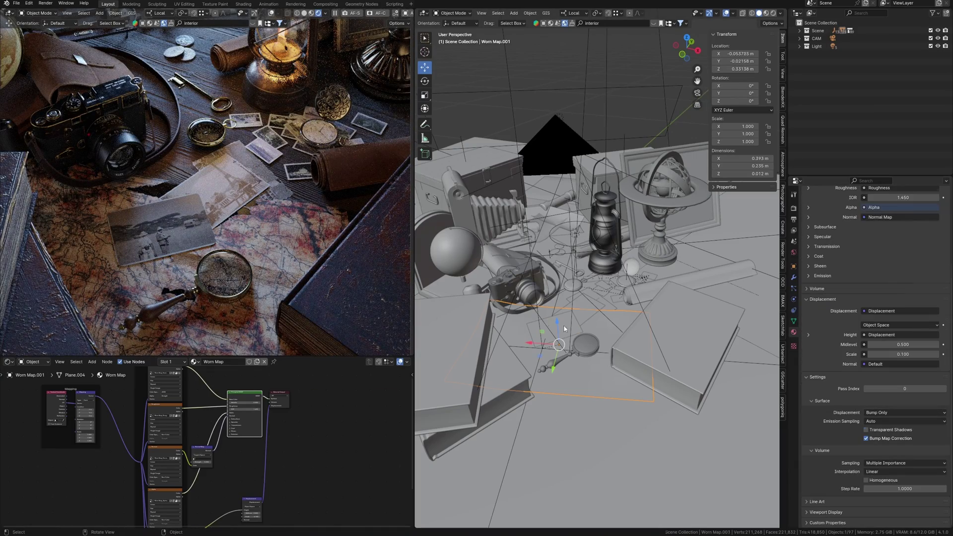
pyautogui.click(564, 329)
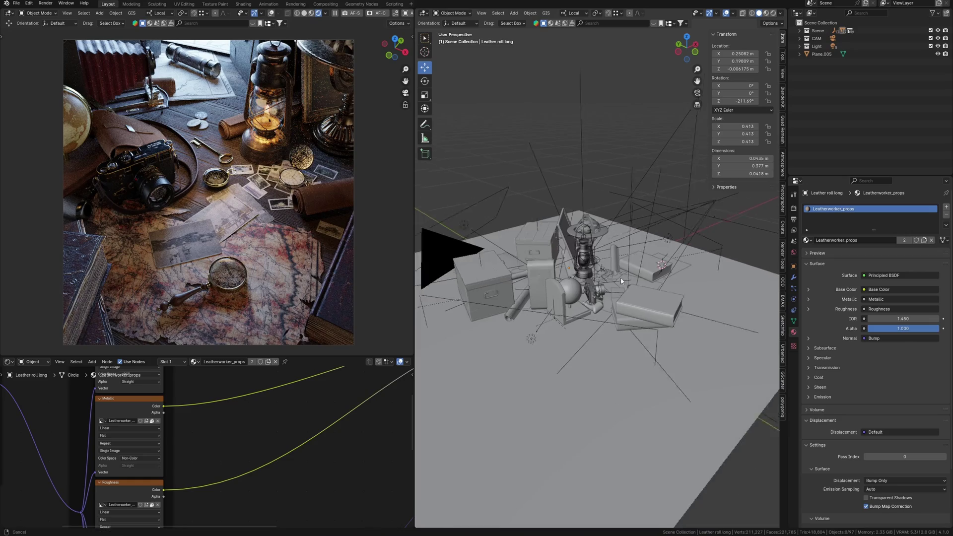
# Enable Depth of Field on the camera and show its focus plane.
pyautogui.moveTo(621, 278)
pyautogui.mouseDown(button='middle')
pyautogui.moveTo(630, 269)
pyautogui.moveTo(619, 291)
pyautogui.mouseUp(button='middle')
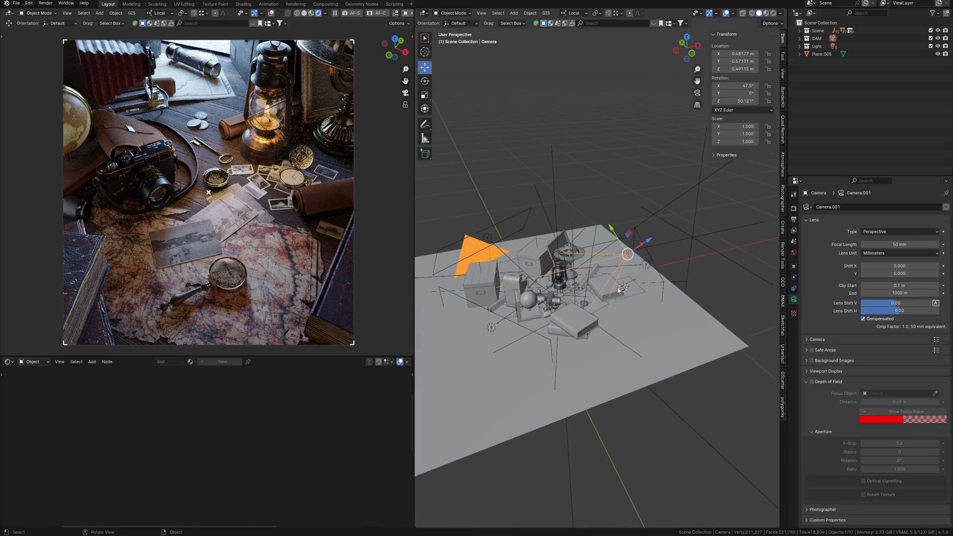
pyautogui.moveTo(605, 328); pyautogui.dragTo(721, 334, button='middle')
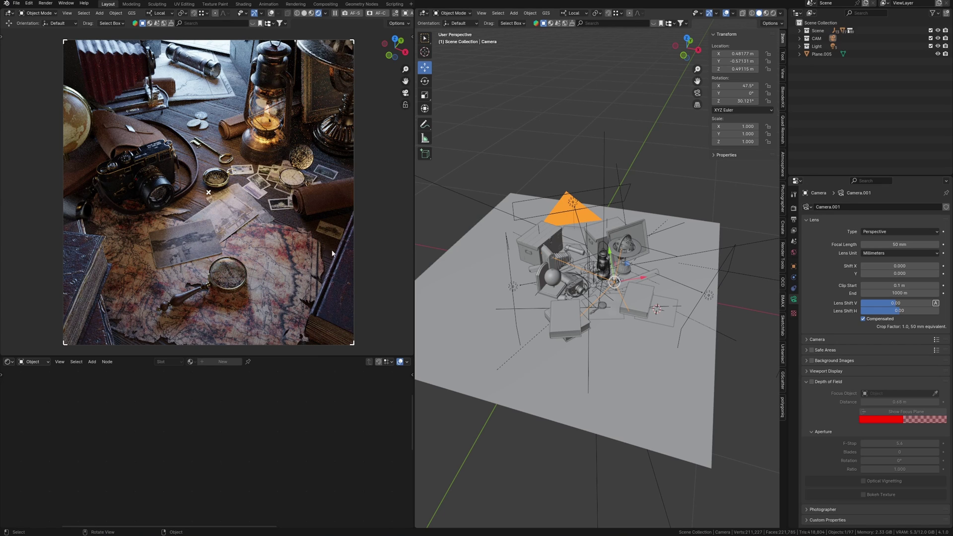
pyautogui.click(812, 382)
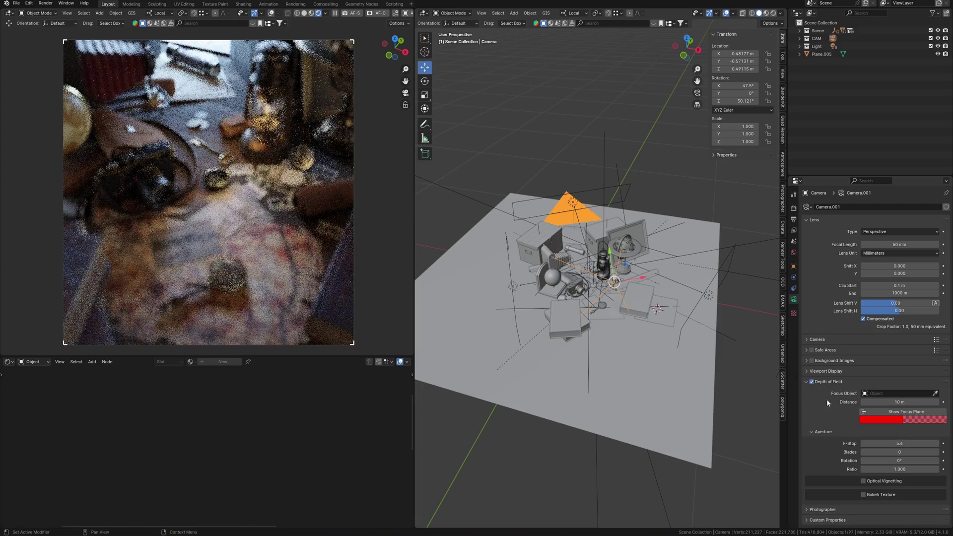
pyautogui.click(903, 412)
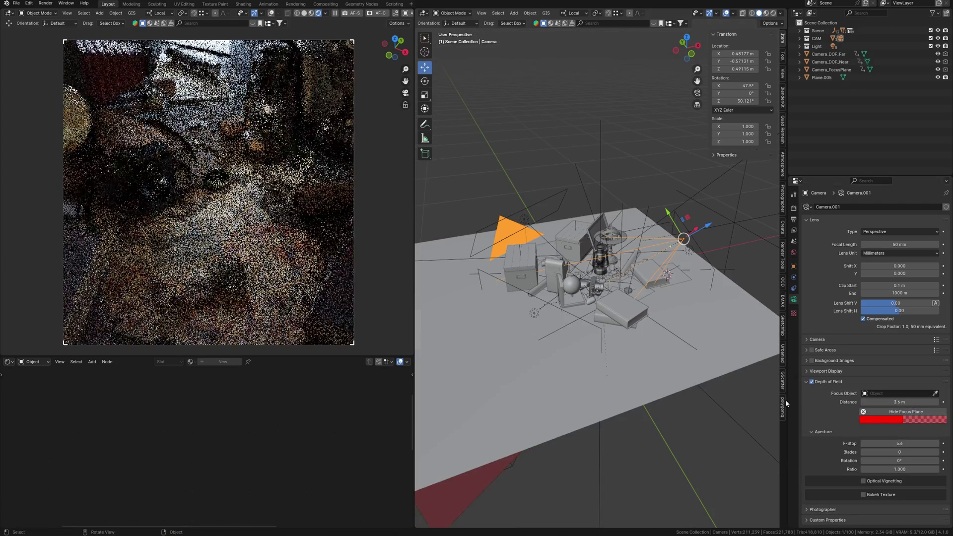
# Set the camera's focus distance to 0.68 m, checking the focus plane against the camera and photos.
pyautogui.moveTo(899, 402); pyautogui.dragTo(770, 400)
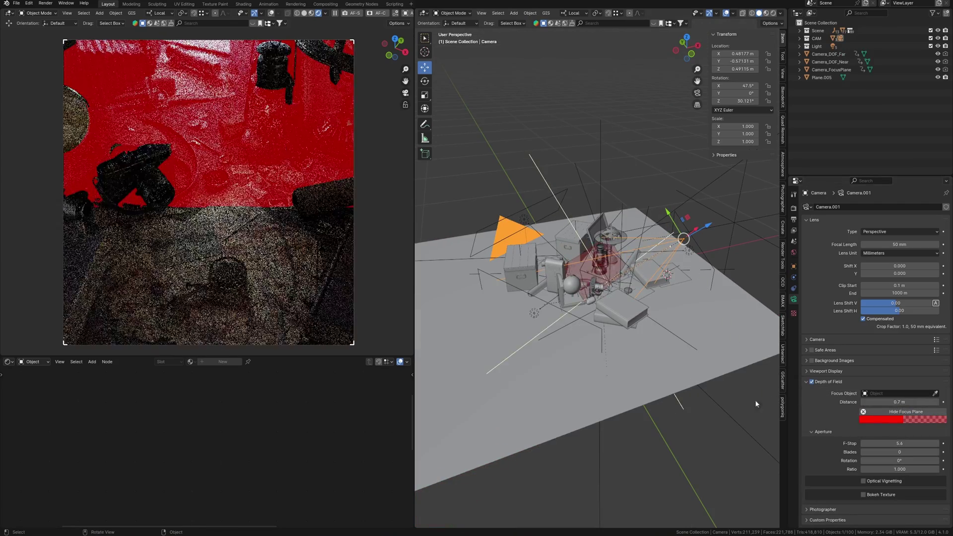
pyautogui.keyDown('ctrl'); pyautogui.moveTo(710, 318); pyautogui.dragTo(675, 247, button='middle'); pyautogui.keyUp('ctrl')
pyautogui.scroll(3, 676, 247)
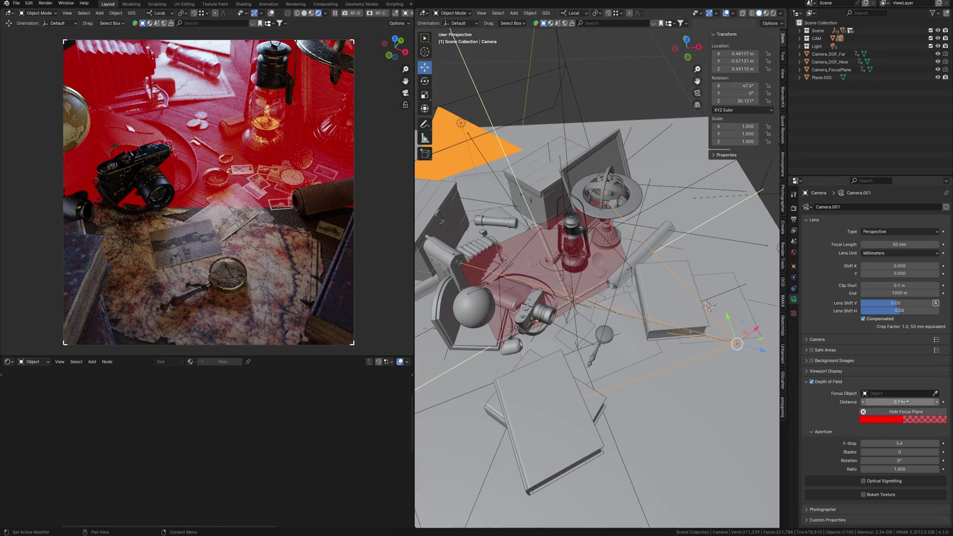
pyautogui.moveTo(905, 402)
pyautogui.mouseDown()
pyautogui.moveTo(929, 403)
pyautogui.moveTo(901, 402)
pyautogui.mouseUp()
pyautogui.moveTo(619, 298); pyautogui.dragTo(538, 305, button='middle')
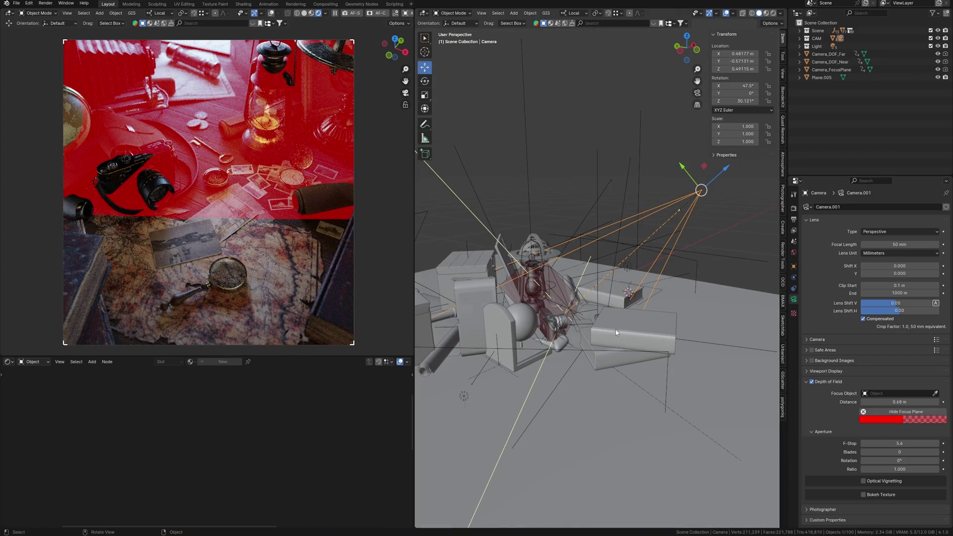
pyautogui.moveTo(643, 353)
pyautogui.mouseDown(button='middle')
pyautogui.moveTo(632, 372)
pyautogui.moveTo(640, 367)
pyautogui.mouseUp(button='middle')
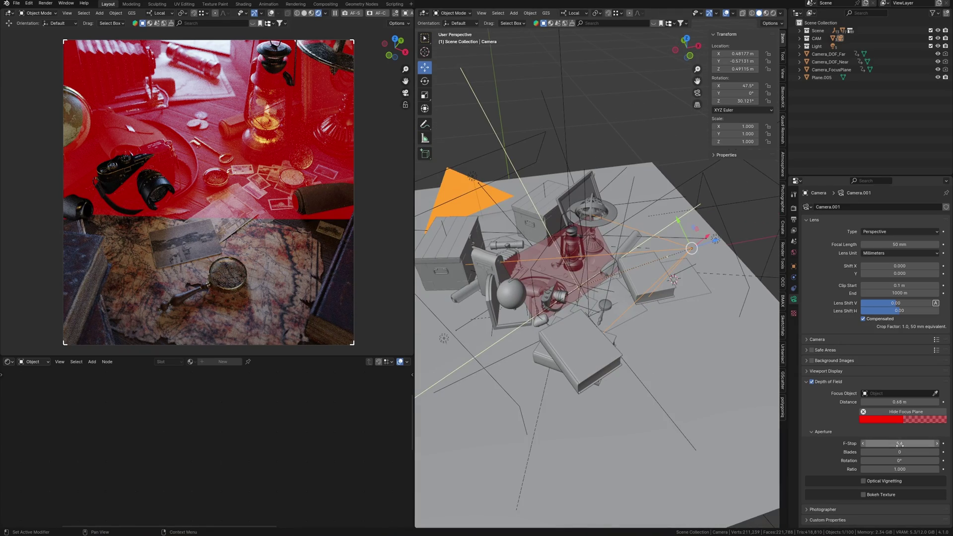
# Hide the camera's focus plane and set the Depth of Field F-Stop to 2.8.
pyautogui.click(919, 412)
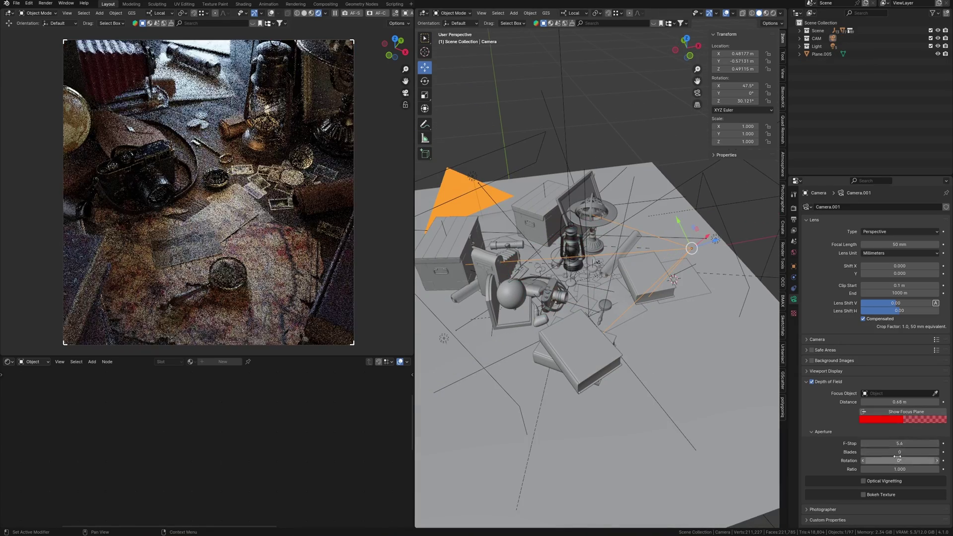
pyautogui.write('.8')
pyautogui.press('Return')
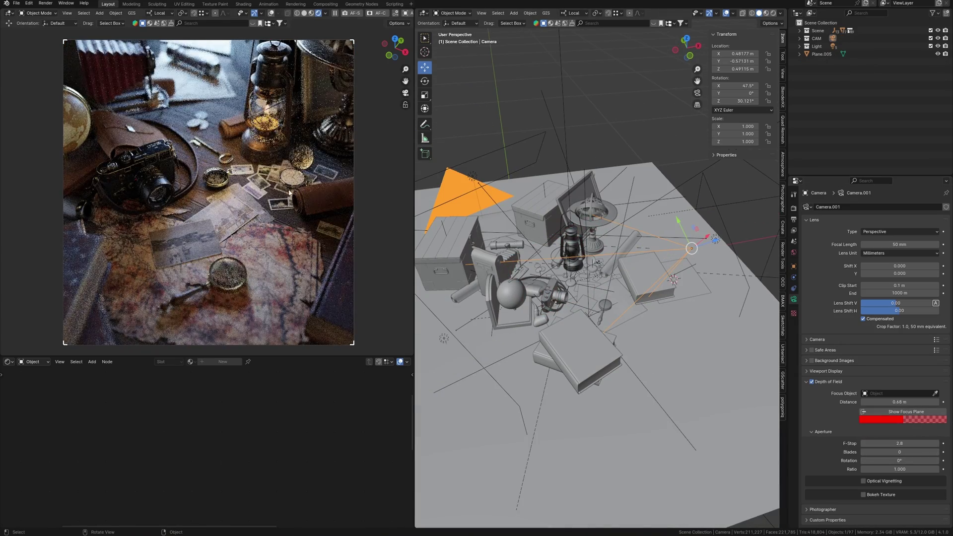
pyautogui.click(794, 208)
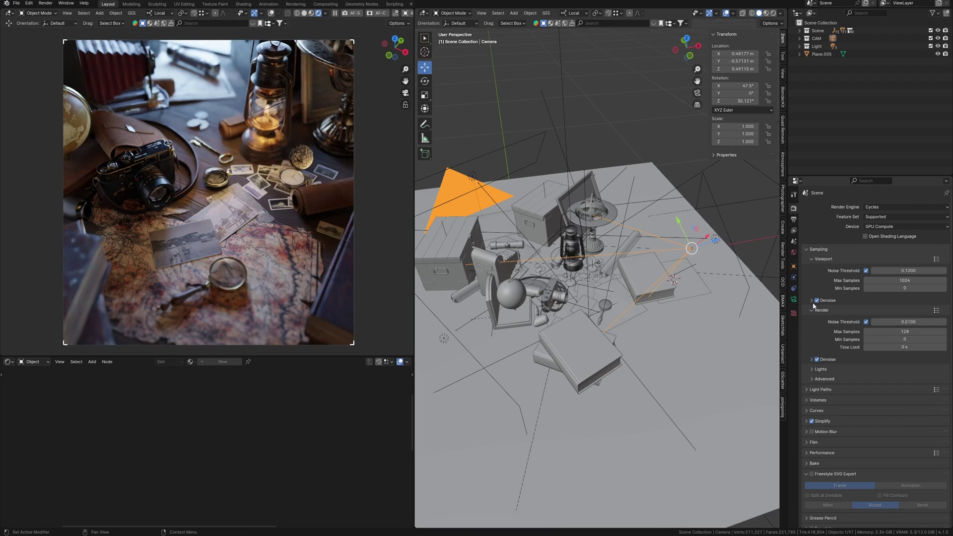
pyautogui.click(794, 300)
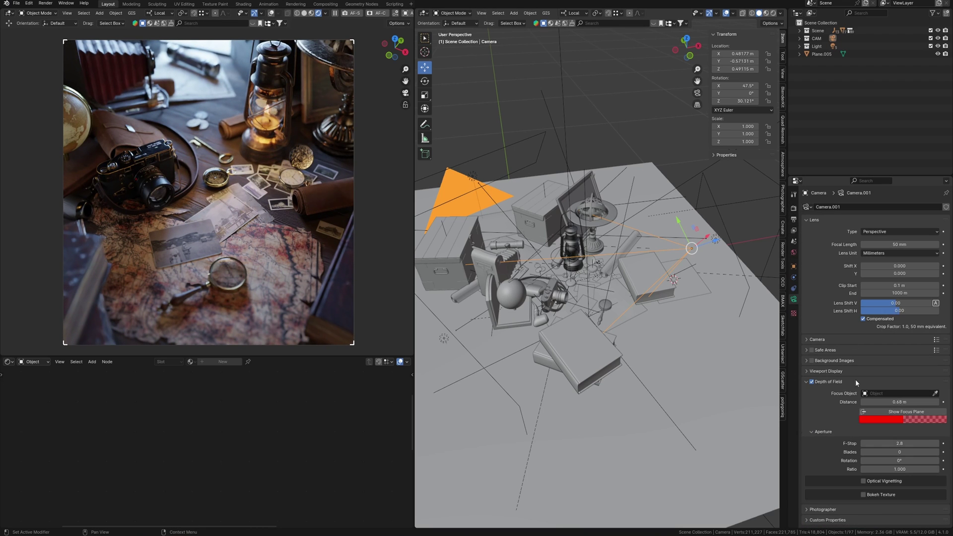
# Try a Depth of Field F-Stop of 0.5, and raise it to 3.2 with the focus plane shown.
pyautogui.write('0')
pyautogui.press('Return')
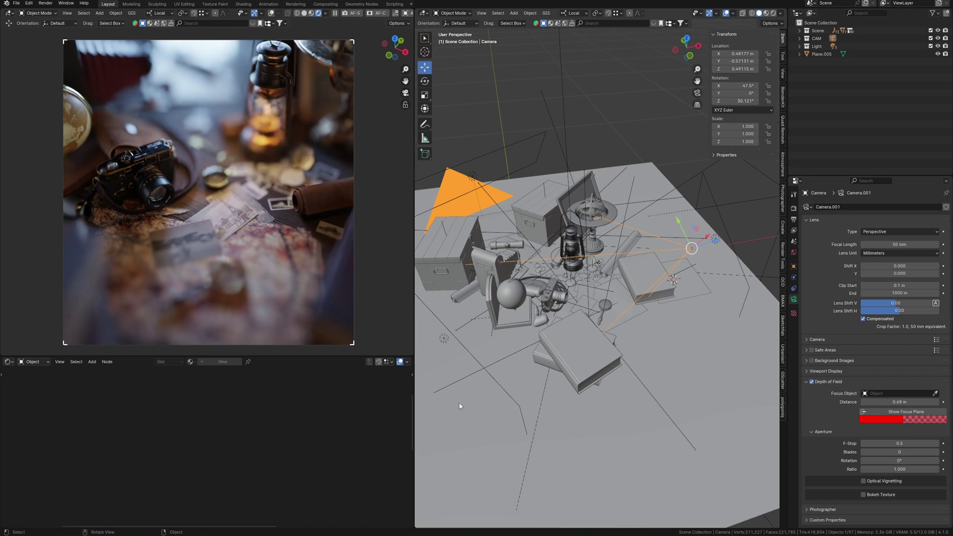
pyautogui.moveTo(894, 446)
pyautogui.mouseDown()
pyautogui.moveTo(927, 442)
pyautogui.moveTo(881, 441)
pyautogui.mouseUp()
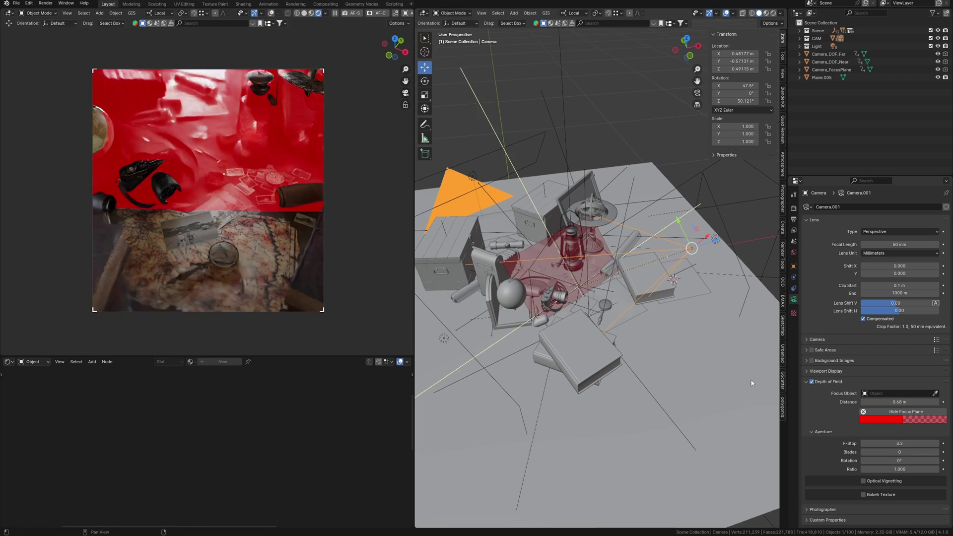
# Set the camera's focus distance to 0.66 m, checking it against the focus plane, and hide the plane.
pyautogui.scroll(3, 676, 310)
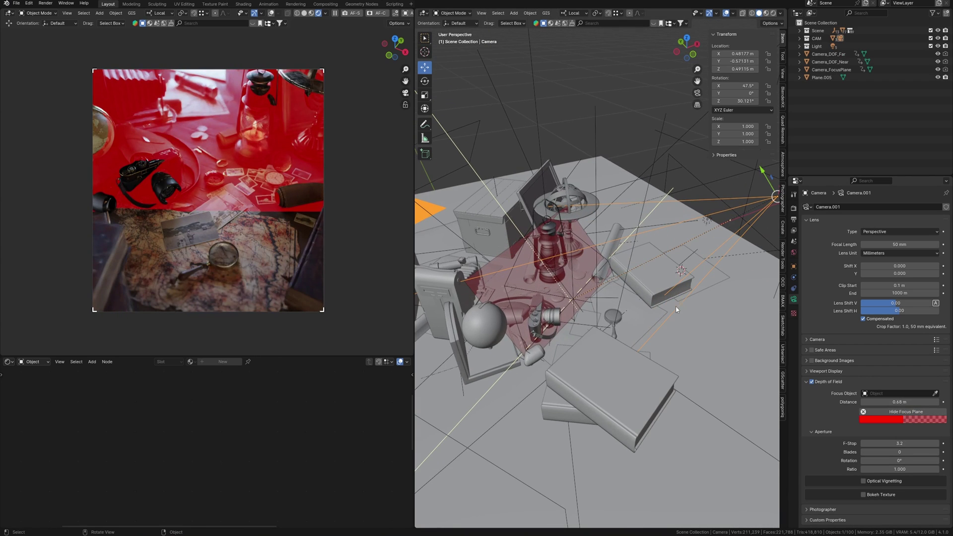
pyautogui.moveTo(901, 401); pyautogui.dragTo(907, 401)
pyautogui.click(906, 412)
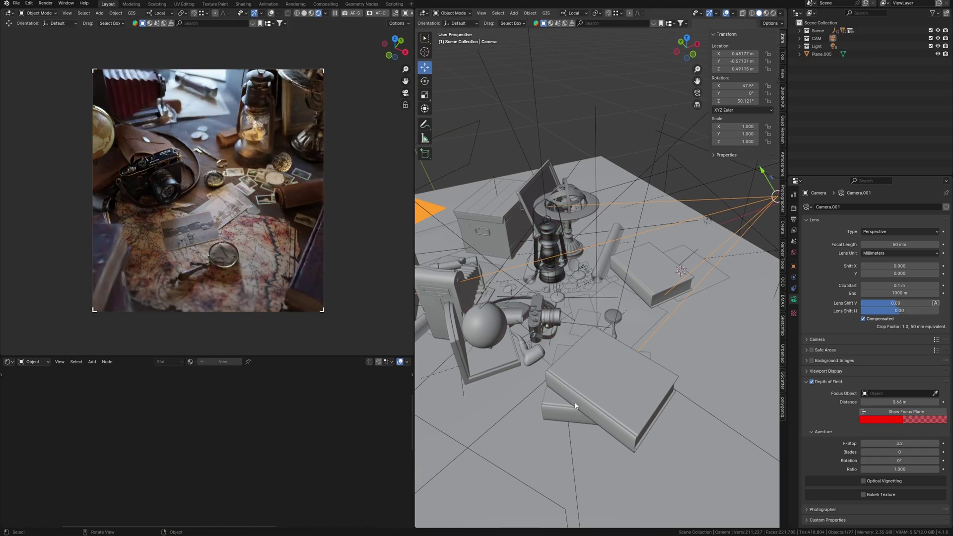
# Examine the focus on the camera, photos and map in the maximized rendered view.
pyautogui.keyDown('ctrl'); pyautogui.moveTo(318, 293); pyautogui.dragTo(317, 262, button='middle'); pyautogui.keyUp('ctrl')
pyautogui.hotkey('ctrl', 'space')
pyautogui.keyDown('ctrl'); pyautogui.moveTo(432, 329); pyautogui.dragTo(431, 370, button='middle'); pyautogui.keyUp('ctrl')
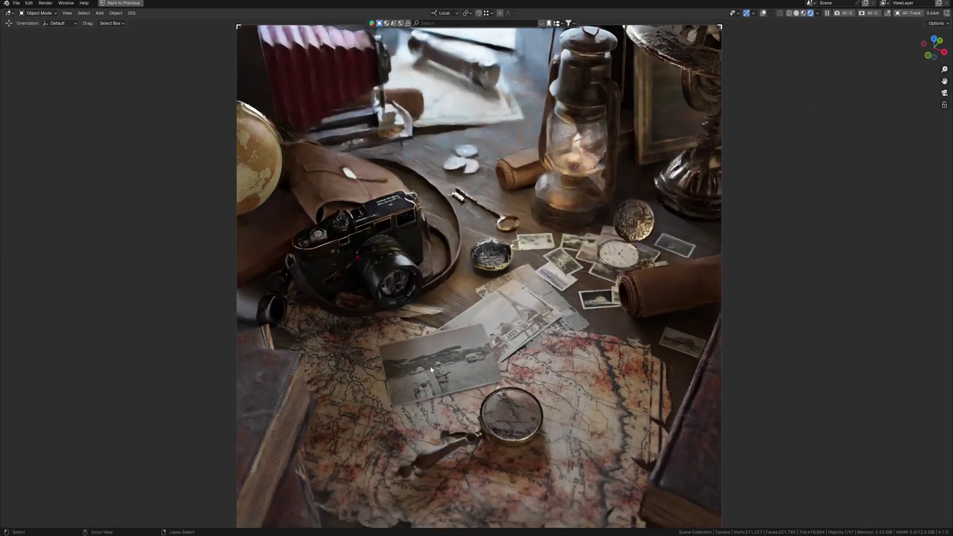
pyautogui.scroll(-1, 431, 370)
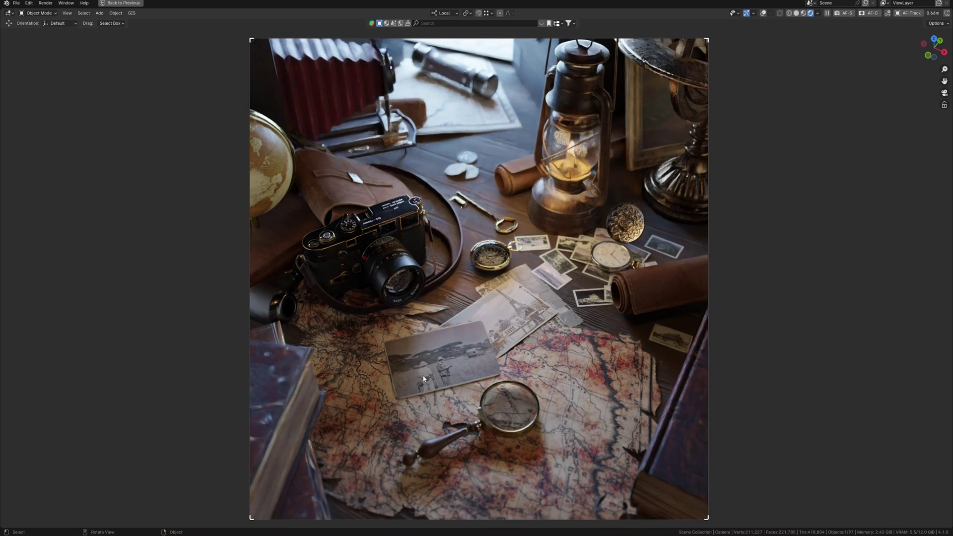
pyautogui.hotkey('ctrl', 'space')
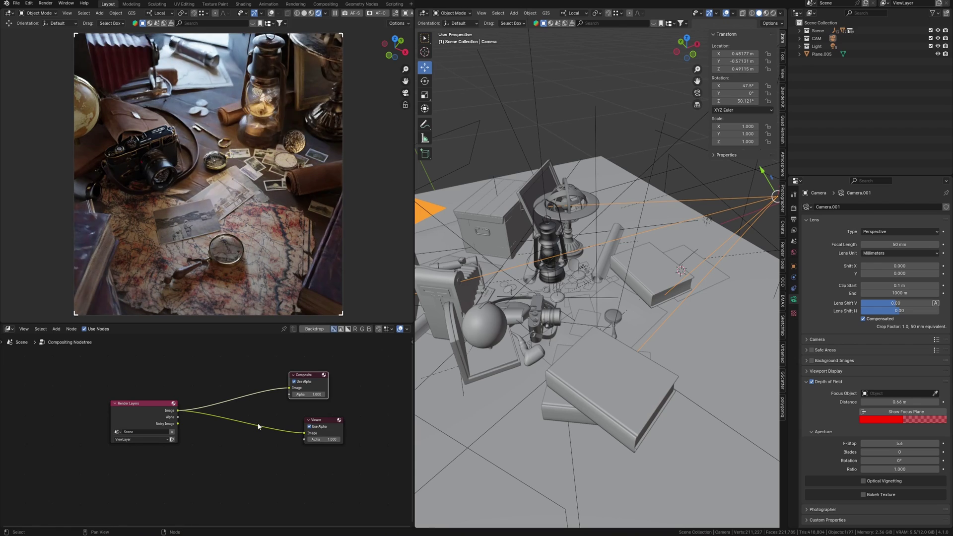
# Route the Composite and Viewer nodes through a shared reroute and move them well away from Render Layers.
pyautogui.moveTo(301, 376); pyautogui.dragTo(318, 381)
pyautogui.moveTo(243, 366); pyautogui.dragTo(360, 454)
pyautogui.scroll(-5, 377, 457)
pyautogui.moveTo(380, 457); pyautogui.dragTo(288, 458, button='middle')
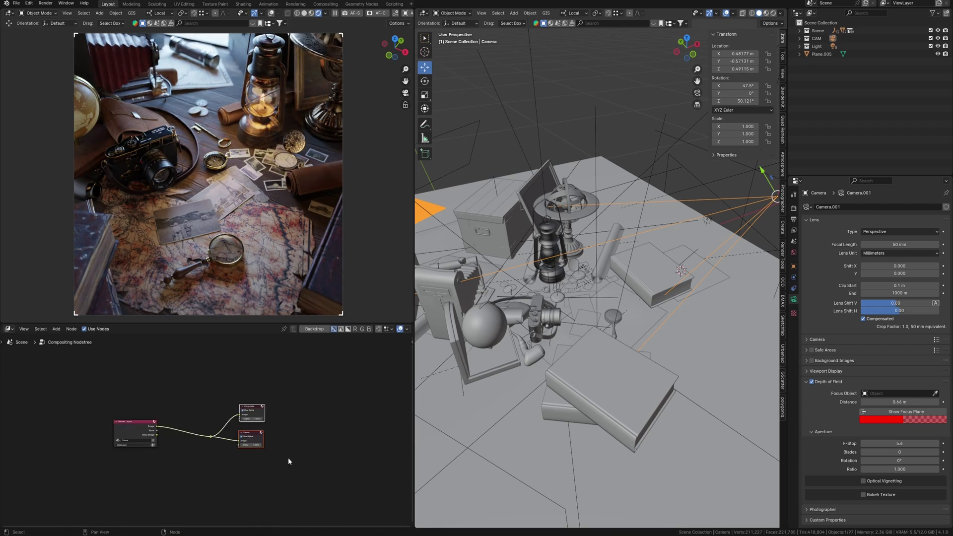
pyautogui.press('g')
pyautogui.click(390, 433)
pyautogui.scroll(3, 242, 434)
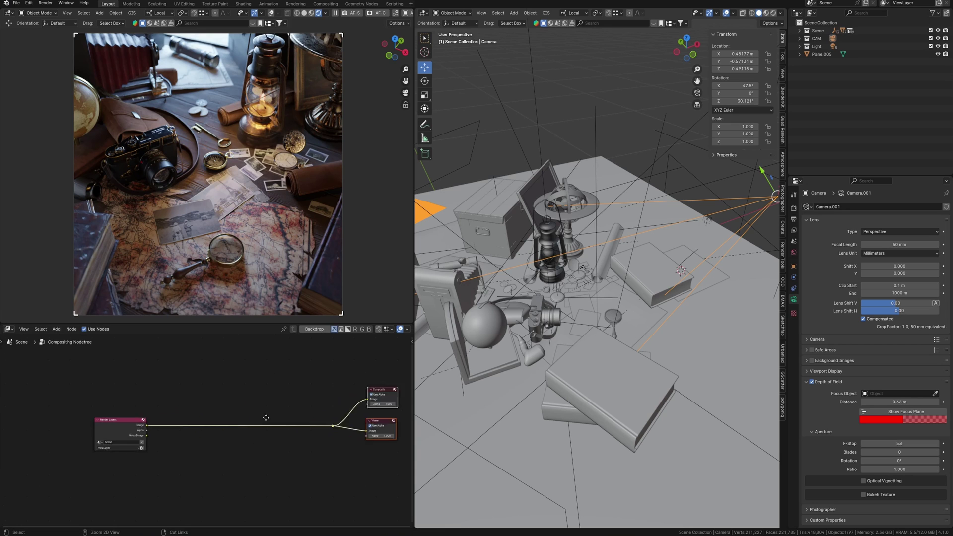
# Insert a Color Balance node on the link between Render Layers and the output reroute.
pyautogui.hotkey('shift', 'a')
pyautogui.write('col')
pyautogui.press('Down')
pyautogui.press('Down')
pyautogui.press('Down')
pyautogui.press('Down')
pyautogui.press('Down')
pyautogui.press('Return')
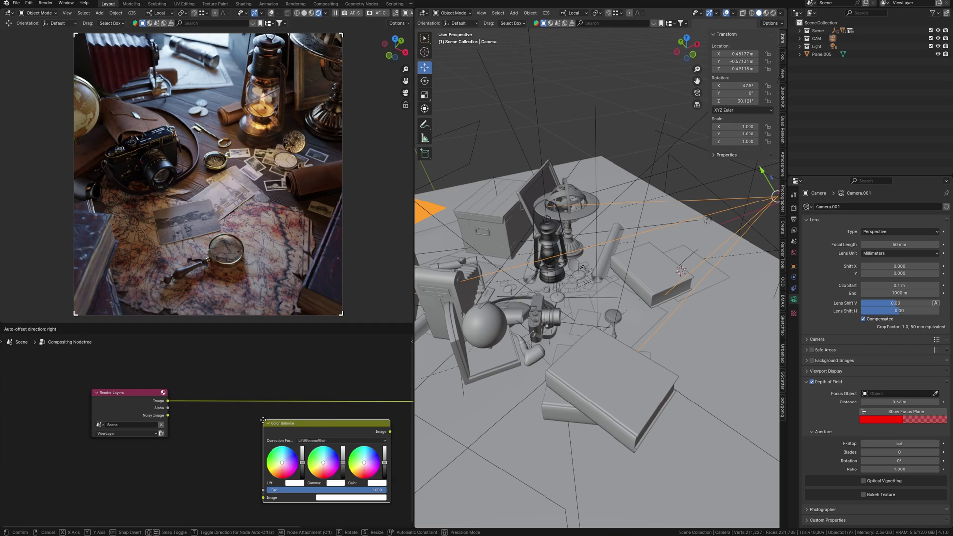
pyautogui.click(221, 381)
pyautogui.click(326, 16)
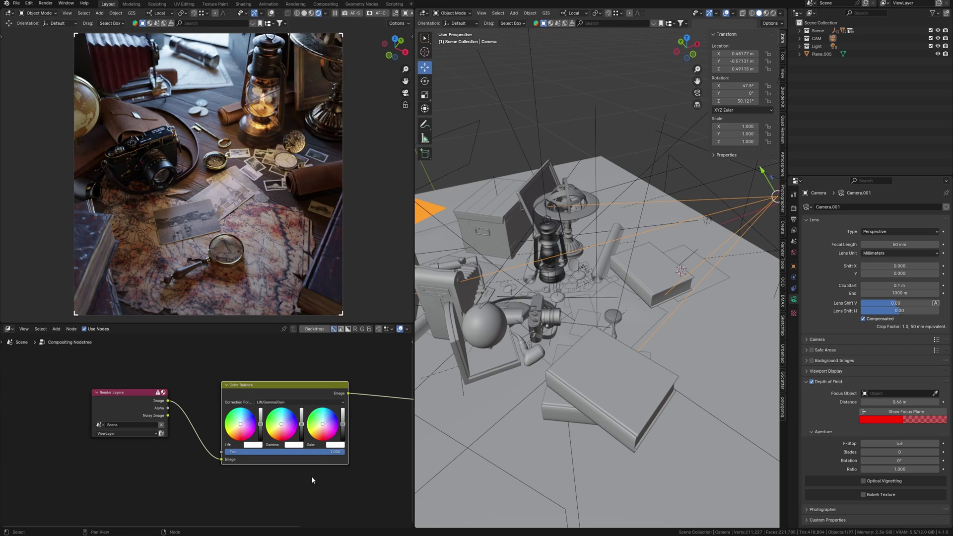
# Adjust the gain tint and brightness slightly in the Color Balance node.
pyautogui.scroll(2, 311, 476)
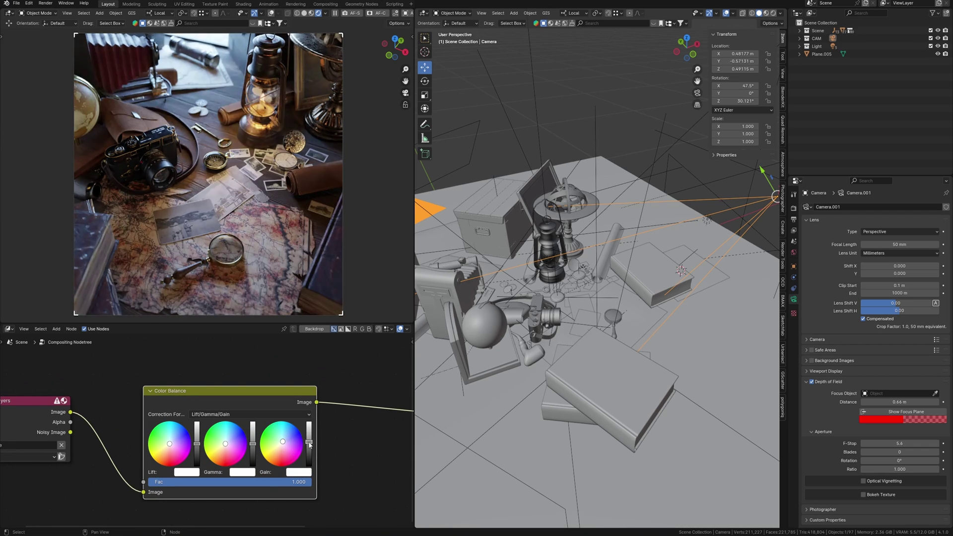
pyautogui.moveTo(309, 444); pyautogui.dragTo(309, 448)
pyautogui.moveTo(365, 449); pyautogui.dragTo(329, 449, button='middle')
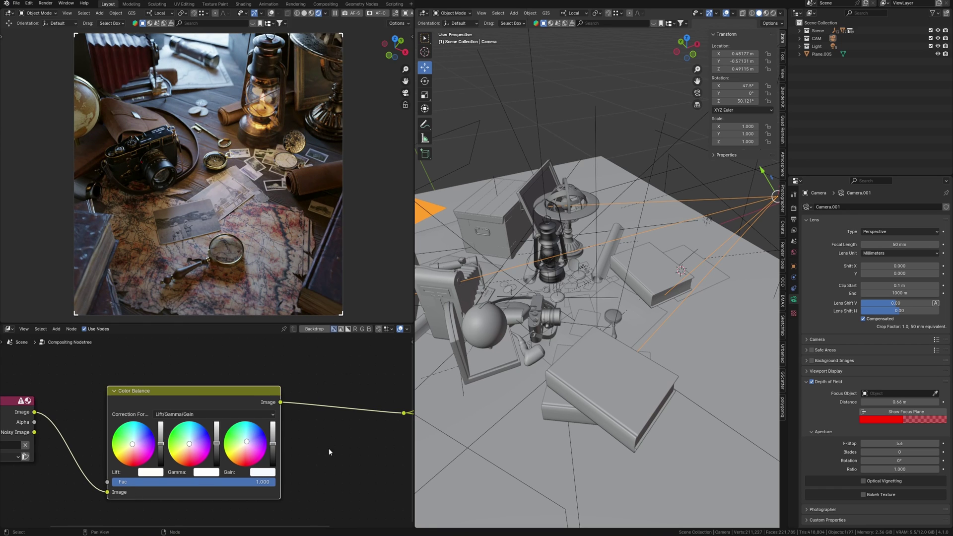
# Insert an RGB Curves node between Color Balance and the output reroute.
pyautogui.click(328, 449)
pyautogui.hotkey('shift', 'a')
pyautogui.click(318, 416)
pyautogui.write('rg')
pyautogui.press('Down')
pyautogui.press('Down')
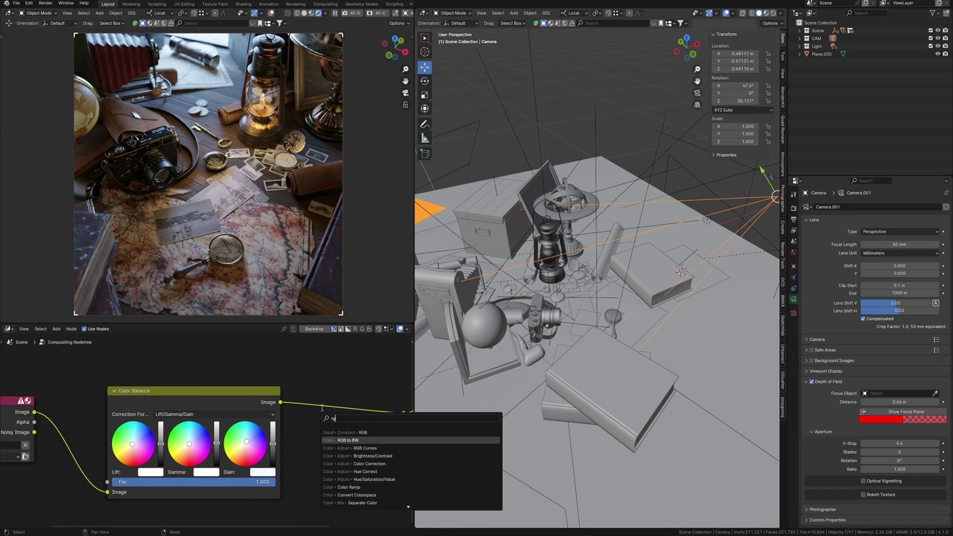
pyautogui.press('Return')
pyautogui.click(315, 368)
# Shape the combined curve in the RGB Curves node with extra control points in the shadows and midtones.
pyautogui.moveTo(333, 469); pyautogui.dragTo(252, 434, button='middle')
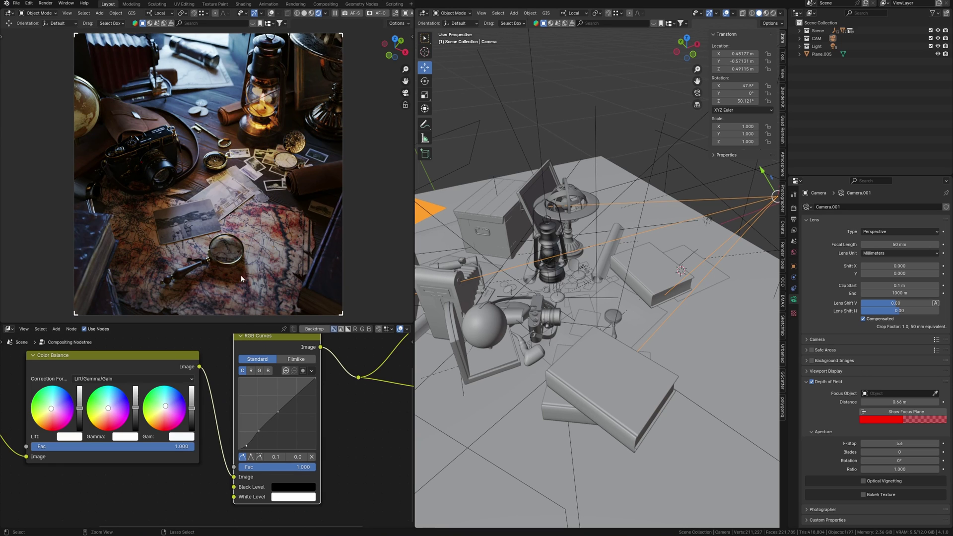
pyautogui.scroll(4, 244, 446)
pyautogui.scroll(-1, 242, 444)
pyautogui.moveTo(236, 441); pyautogui.dragTo(258, 408)
pyautogui.click(298, 378)
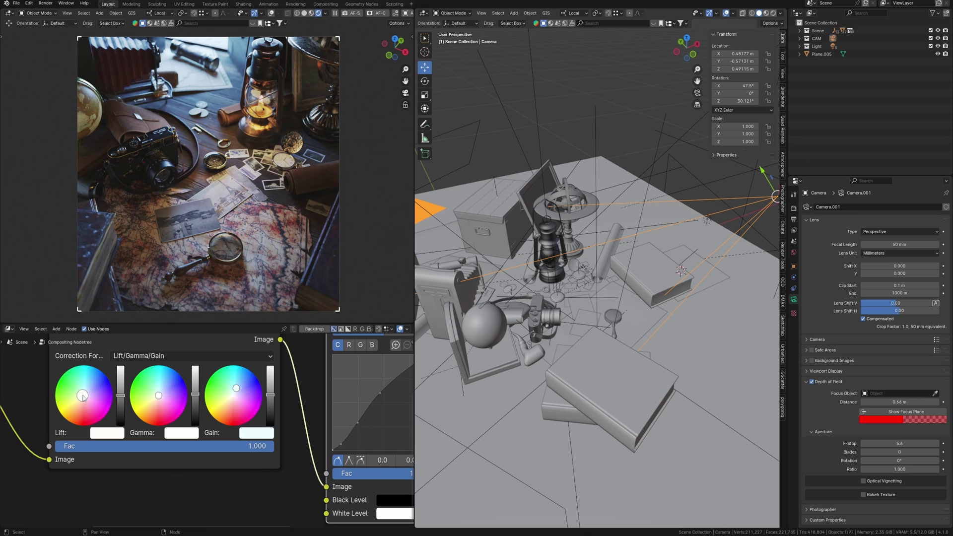
# Move the Composite and Viewer nodes and their reroute farther from RGB Curves to make room for more nodes.
pyautogui.press('Home')
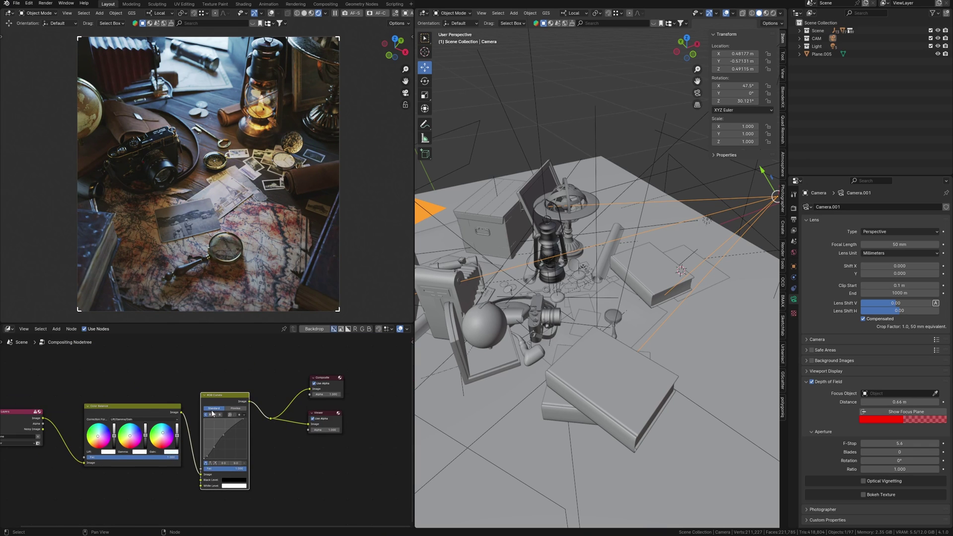
pyautogui.press('g')
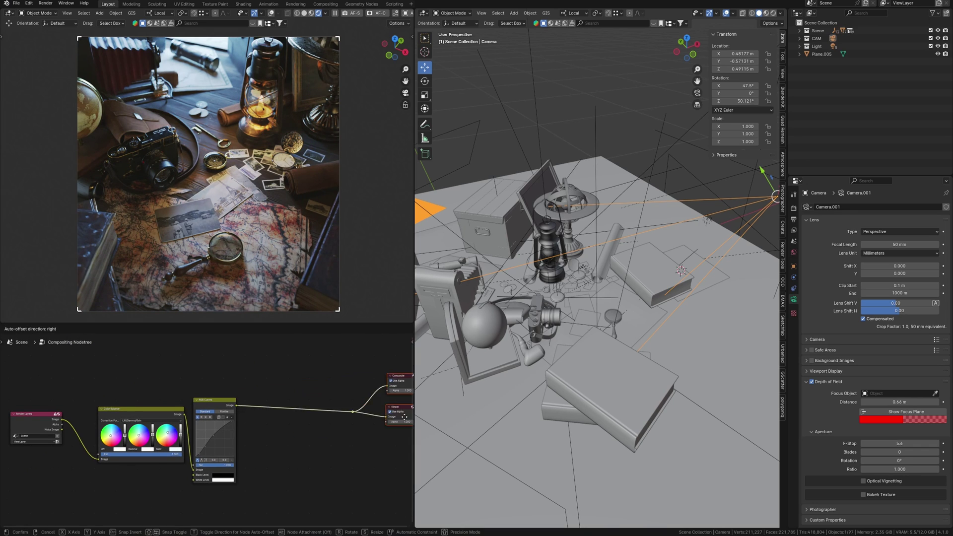
pyautogui.click(400, 418)
pyautogui.scroll(3, 336, 426)
pyautogui.moveTo(309, 431); pyautogui.dragTo(293, 444, button='middle')
# Insert a Lens Distortion node after RGB Curves and set its dispersion to 0.020.
pyautogui.hotkey('shift', 'a')
pyautogui.click(292, 415)
pyautogui.write('le')
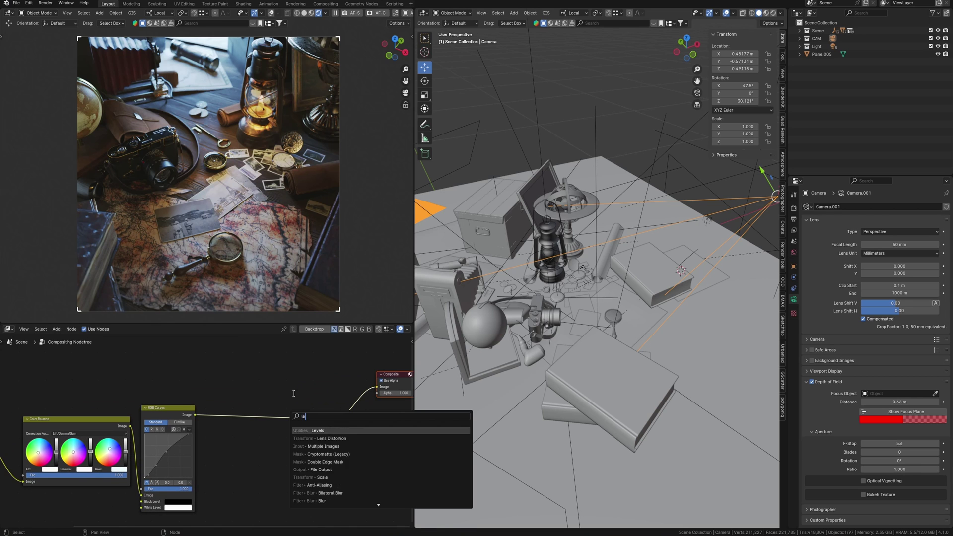
pyautogui.write('n')
pyautogui.press('Return')
pyautogui.click(293, 394)
pyautogui.scroll(4, 313, 451)
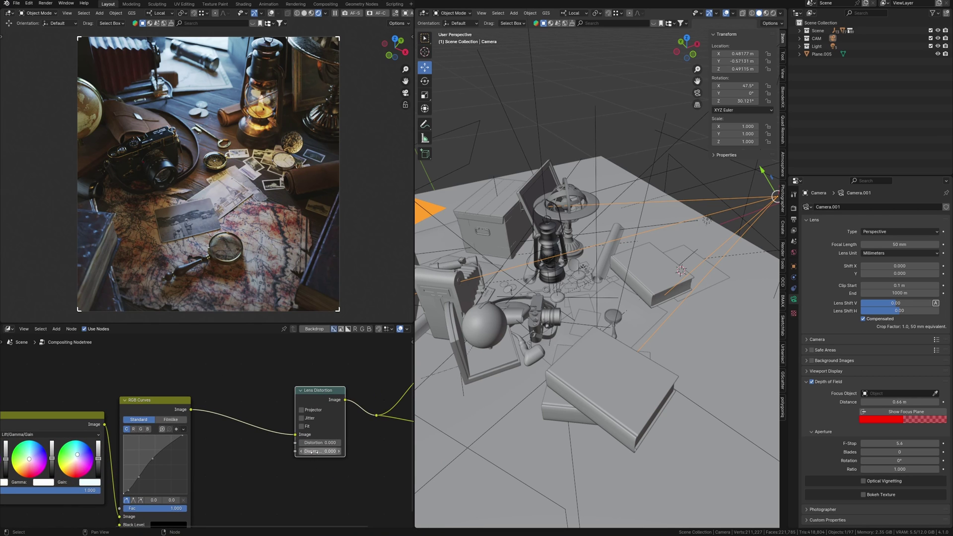
pyautogui.moveTo(318, 451)
pyautogui.mouseDown()
pyautogui.moveTo(348, 451)
pyautogui.moveTo(313, 452)
pyautogui.mouseUp()
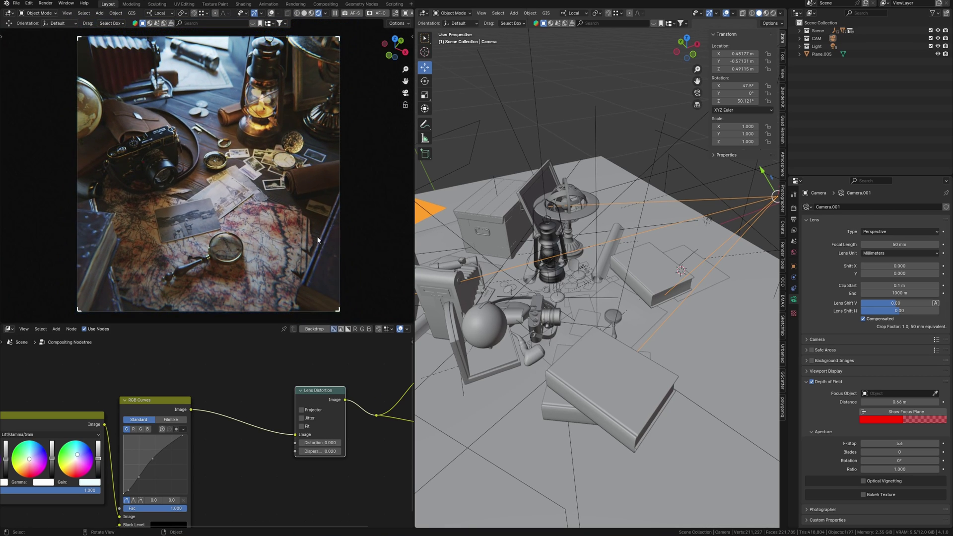
# Insert a Glare node before Lens Distortion, set to Fog Glow with size 8 and a mix of -0.970.
pyautogui.moveTo(329, 403); pyautogui.dragTo(336, 399)
pyautogui.write('glare')
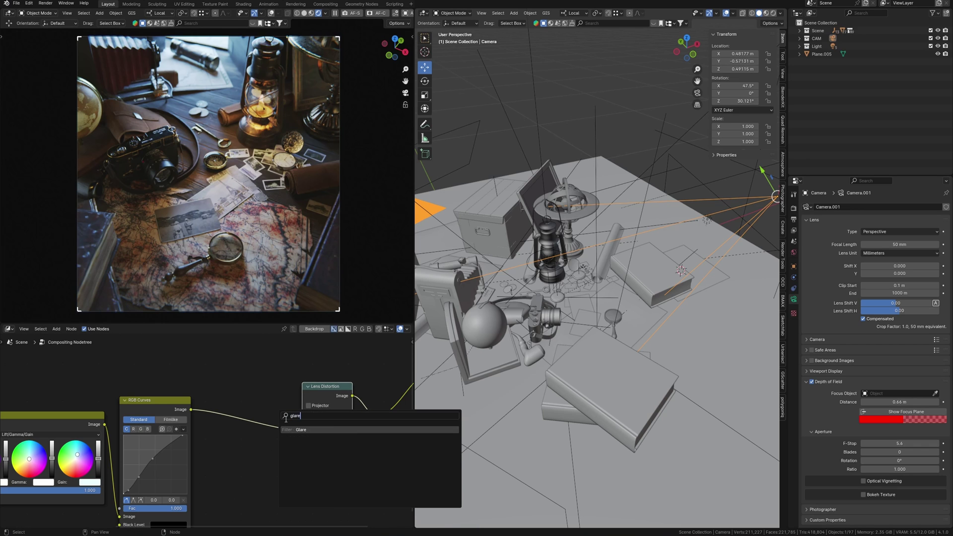
pyautogui.press('Return')
pyautogui.click(215, 388)
pyautogui.moveTo(247, 390); pyautogui.dragTo(263, 383)
pyautogui.click(264, 401)
pyautogui.click(257, 437)
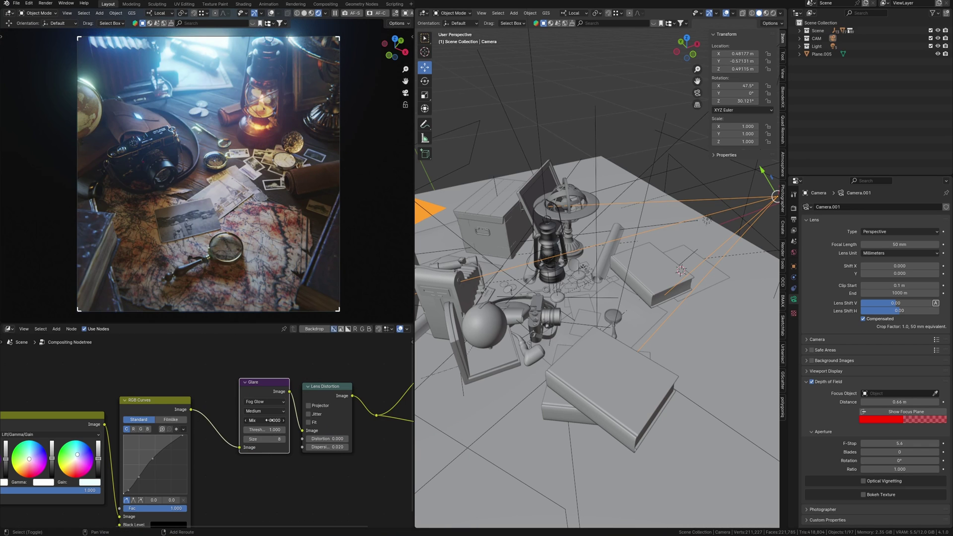
pyautogui.moveTo(268, 420); pyautogui.dragTo(230, 425)
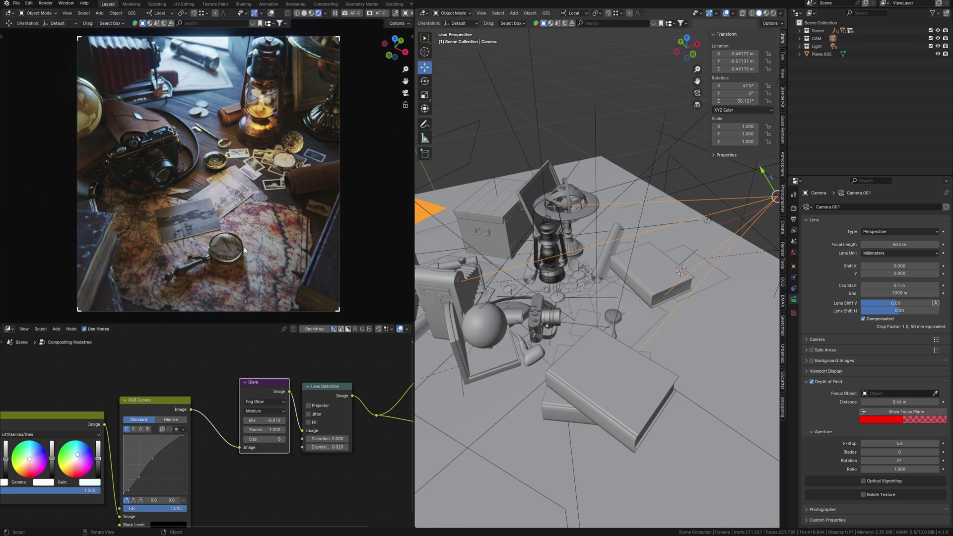
# Group the Glare and Lens Distortion nodes inside a frame.
pyautogui.moveTo(261, 391); pyautogui.dragTo(264, 393)
pyautogui.moveTo(276, 361); pyautogui.dragTo(323, 427)
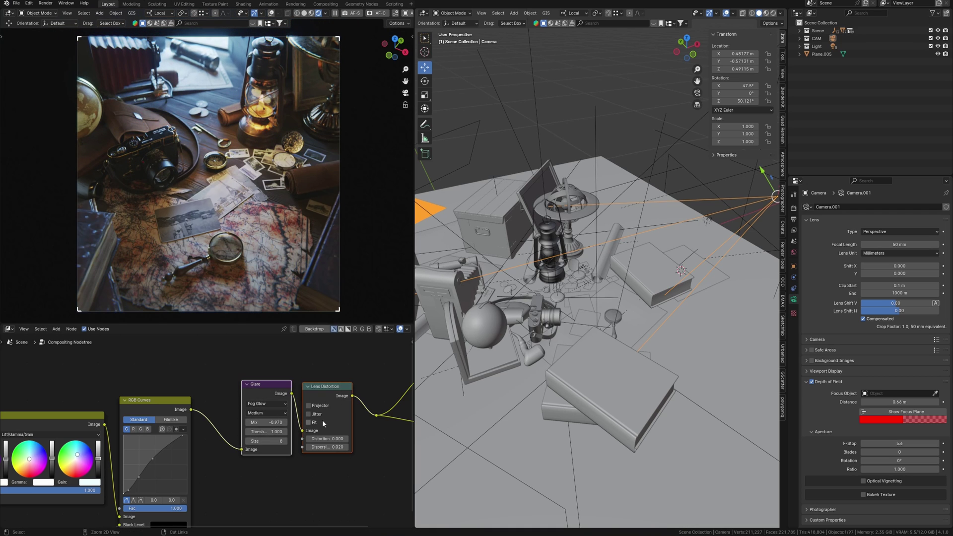
pyautogui.hotkey('ctrl', 'j')
pyautogui.scroll(-5, 288, 392)
# Group the Color Balance and RGB Curves nodes inside their own frame and space it from the effects frame.
pyautogui.moveTo(232, 370); pyautogui.dragTo(147, 449)
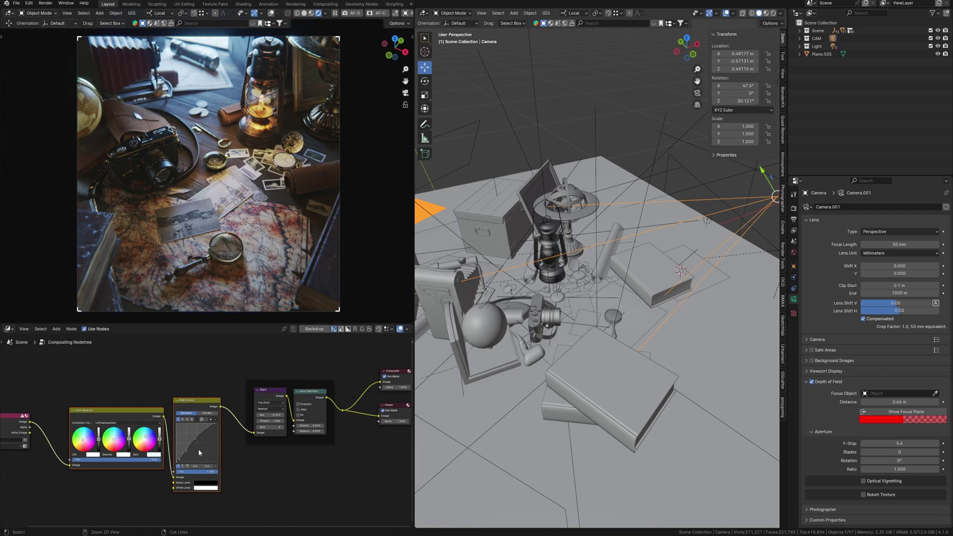
pyautogui.hotkey('ctrl', 'j')
pyautogui.moveTo(163, 397); pyautogui.dragTo(189, 373, button='middle')
pyautogui.moveTo(188, 372); pyautogui.dragTo(188, 364)
pyautogui.moveTo(279, 409); pyautogui.dragTo(258, 462, button='middle')
# Compare the rendered view with the viewport compositor disabled and set back to Always.
pyautogui.moveTo(243, 154)
pyautogui.mouseDown(button='middle')
pyautogui.moveTo(268, 169)
pyautogui.moveTo(297, 156)
pyautogui.moveTo(253, 153)
pyautogui.mouseUp(button='middle')
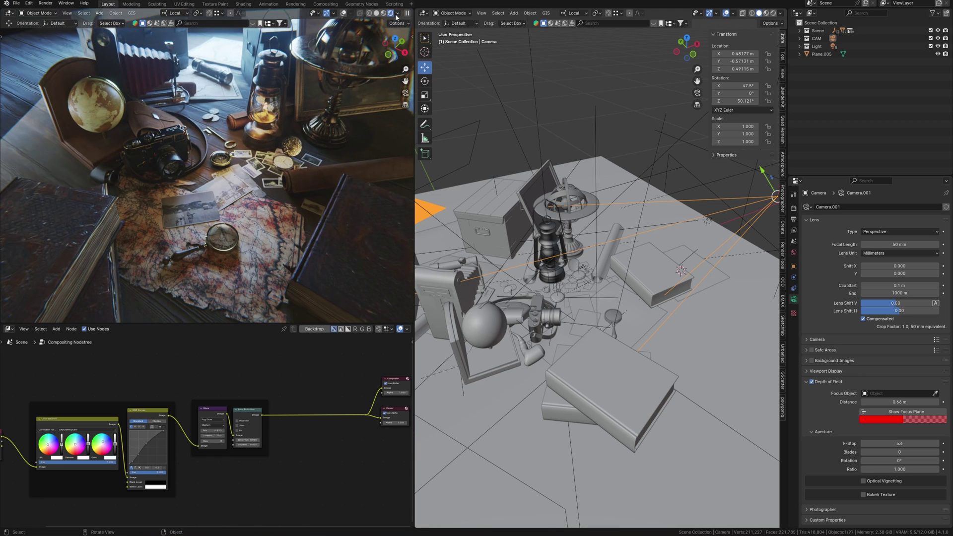
pyautogui.click(398, 14)
pyautogui.click(367, 131)
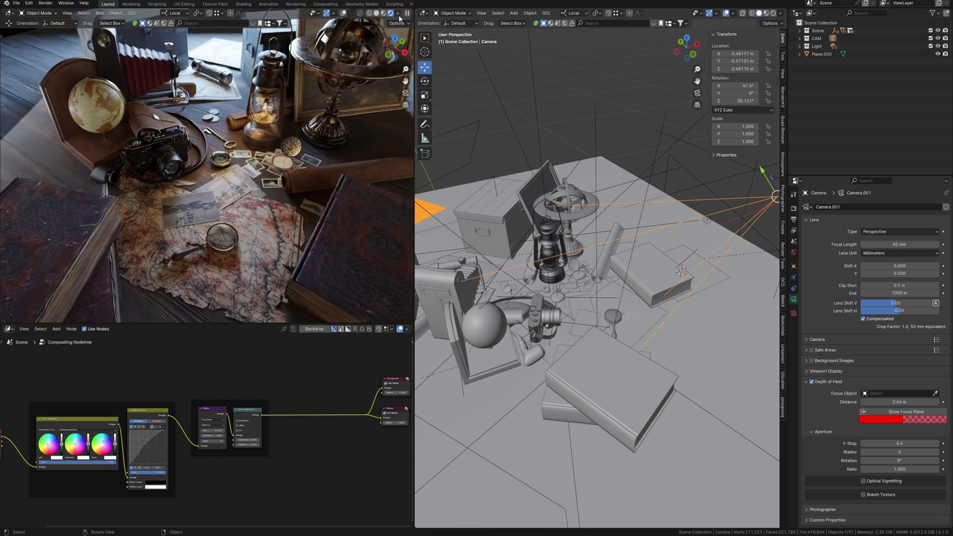
pyautogui.click(398, 15)
pyautogui.click(426, 132)
pyautogui.moveTo(271, 149)
pyautogui.mouseDown(button='middle')
pyautogui.moveTo(310, 156)
pyautogui.moveTo(268, 161)
pyautogui.mouseUp(button='middle')
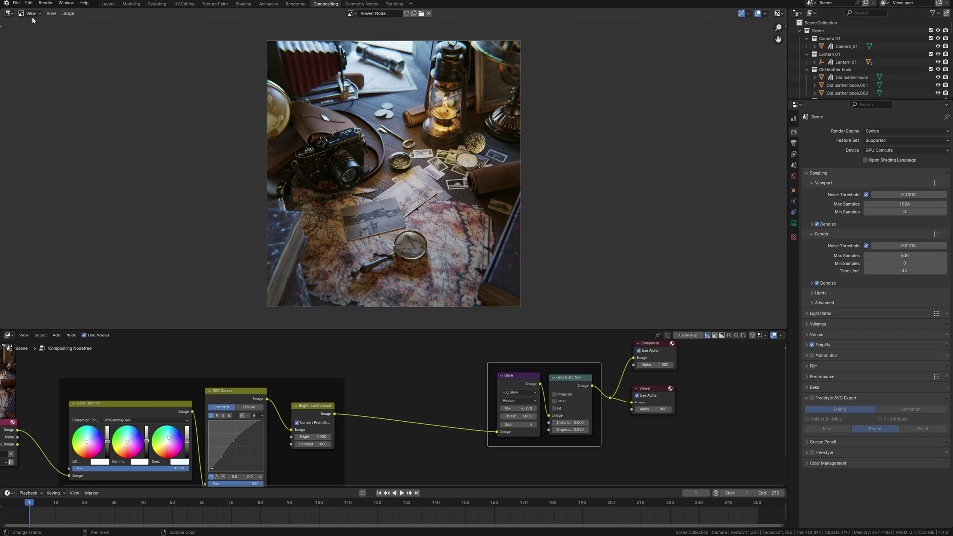
# Switch the image editor to Mask mode, add a circle mask and move it to the centre of the render.
pyautogui.click(31, 14)
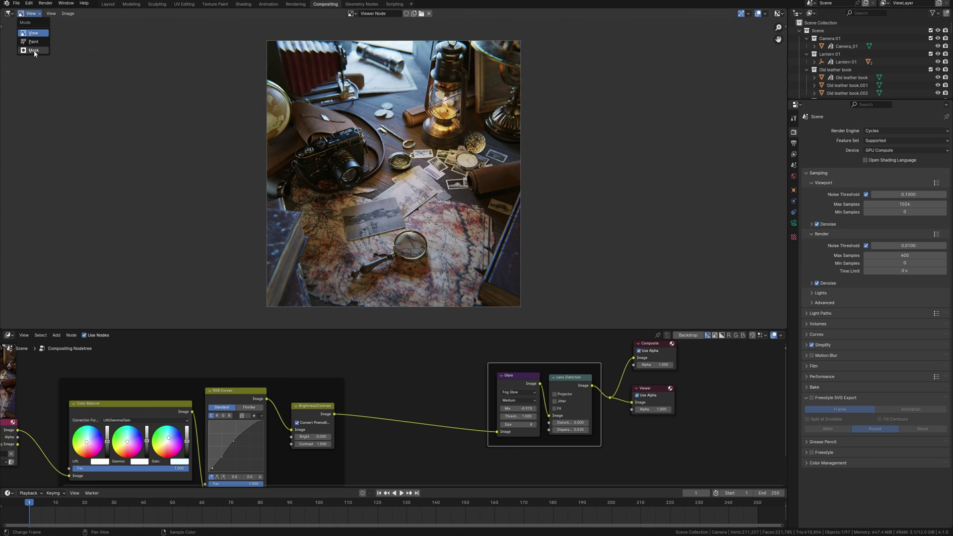
pyautogui.click(31, 52)
pyautogui.click(112, 22)
pyautogui.press('g')
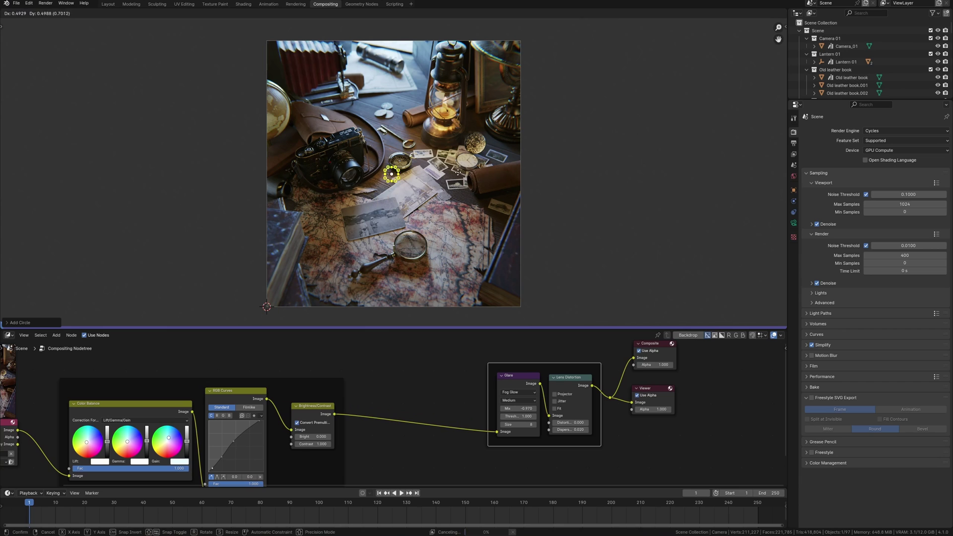
pyautogui.click(457, 174)
# Enlarge the circle mask to cover most of the image and expand its feather well beyond the image edges.
pyautogui.press('s')
pyautogui.click(423, 238)
pyautogui.press('s')
pyautogui.rightClick(424, 239)
pyautogui.hotkey('alt', 's')
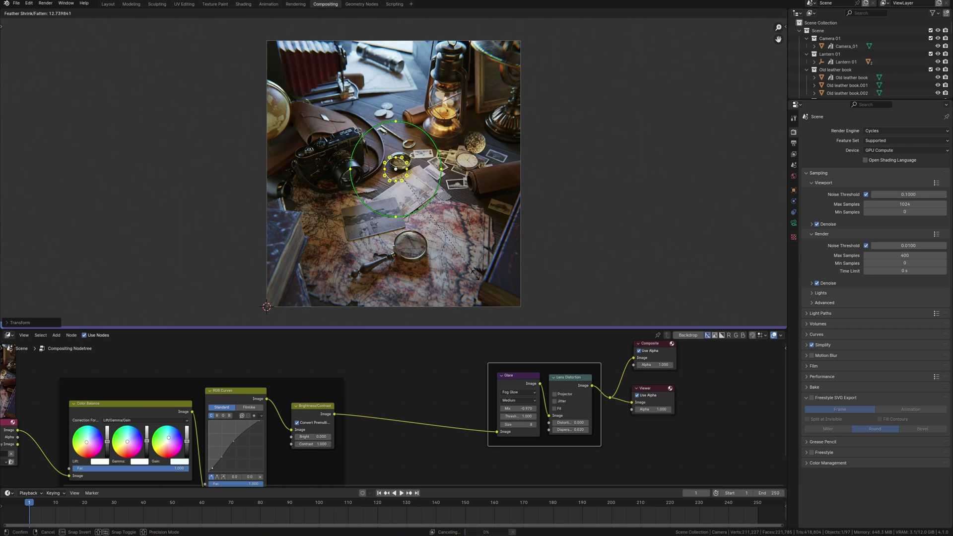
pyautogui.click(405, 180)
pyautogui.press('s')
pyautogui.click(422, 191)
pyautogui.press('s')
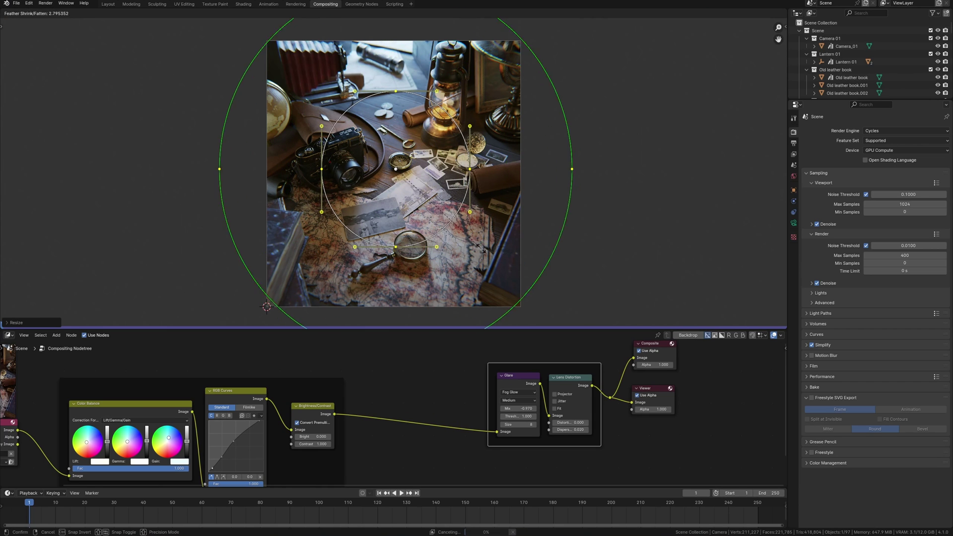
pyautogui.click(468, 231)
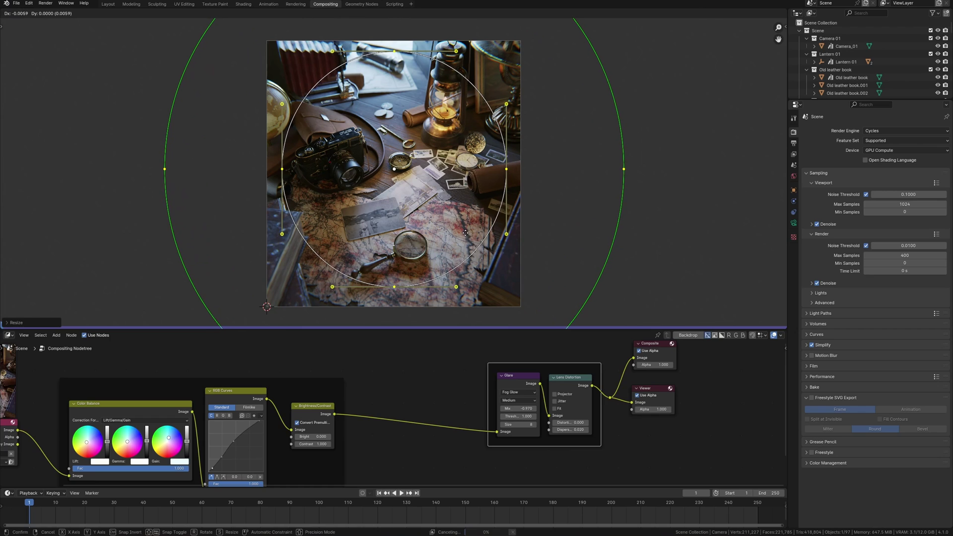
# Assign the circle mask to the Mask node and position the node above the Brightness/Contrast node.
pyautogui.click(348, 386)
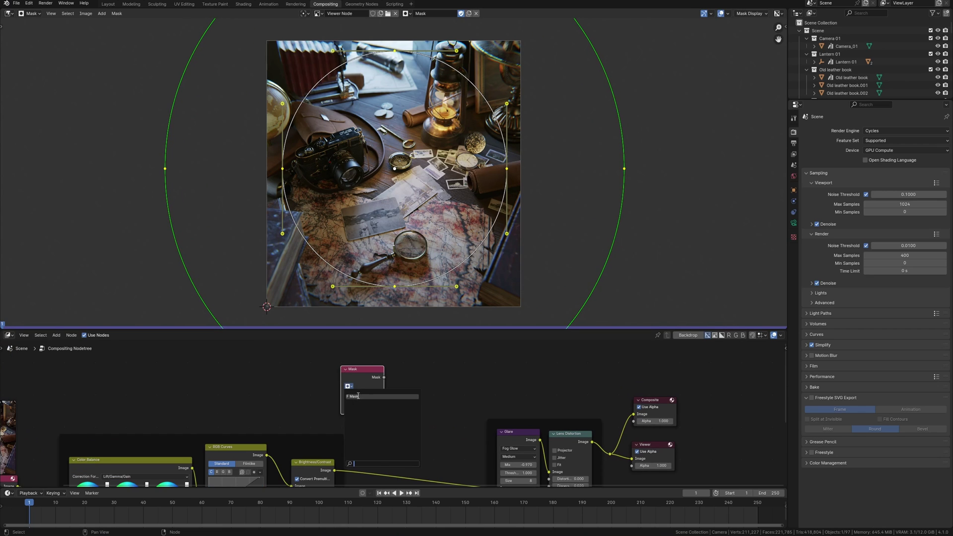
pyautogui.click(358, 396)
pyautogui.moveTo(364, 392); pyautogui.dragTo(377, 365, button='middle')
pyautogui.moveTo(375, 351); pyautogui.dragTo(362, 351)
# Insert a Mix Color node between the Brightness/Contrast and Glare nodes.
pyautogui.click(435, 400)
pyautogui.hotkey('shift', 'a')
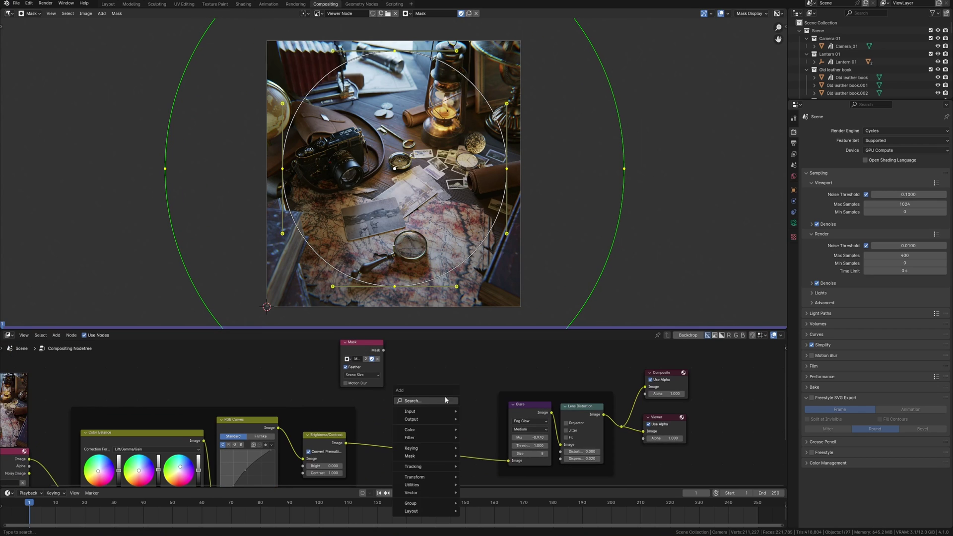
pyautogui.click(438, 401)
pyautogui.press('Return')
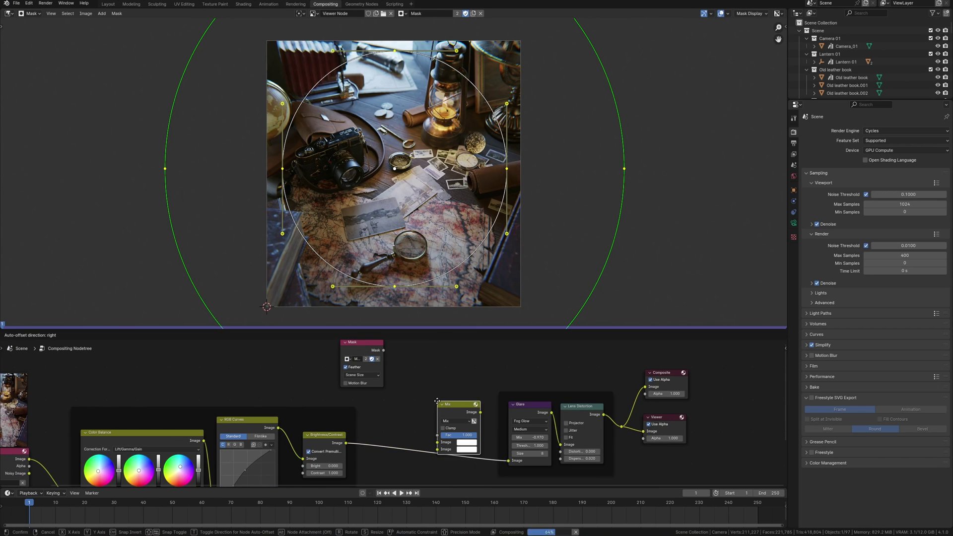
pyautogui.click(408, 402)
# Insert an Invert Color node between the Mask node and the Multiply factor, and resize the circle mask.
pyautogui.hotkey('shift', 'a')
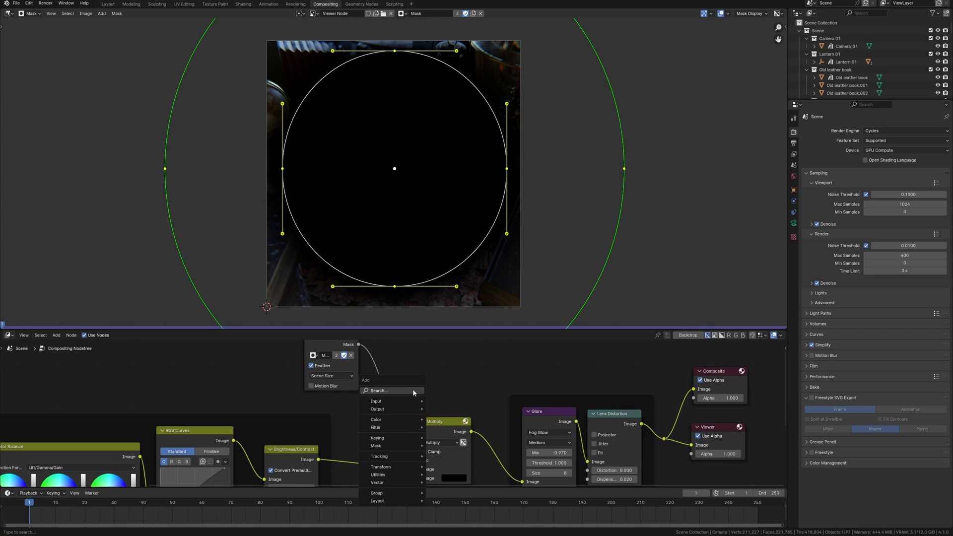
pyautogui.click(408, 391)
pyautogui.write('i')
pyautogui.write('in')
pyautogui.press('Down')
pyautogui.press('Return')
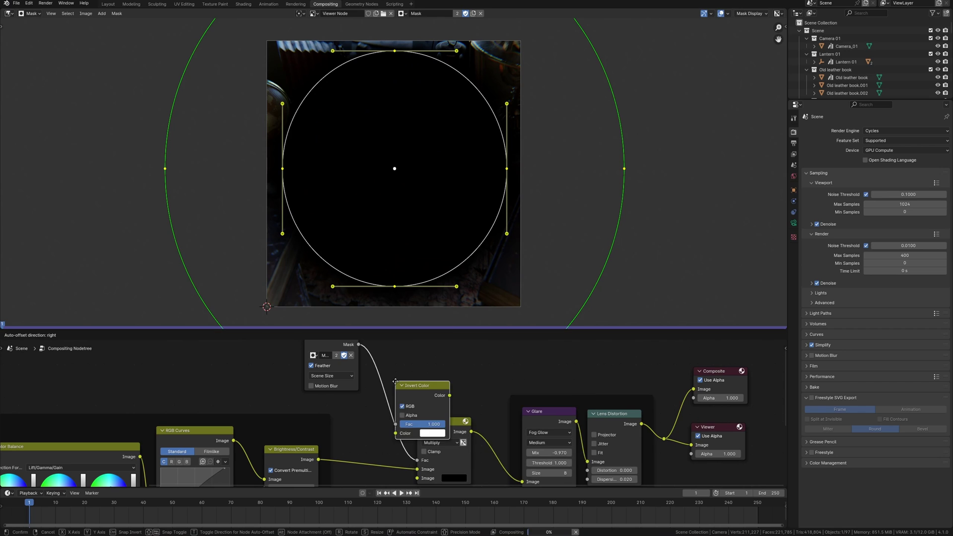
pyautogui.click(409, 373)
pyautogui.press('s')
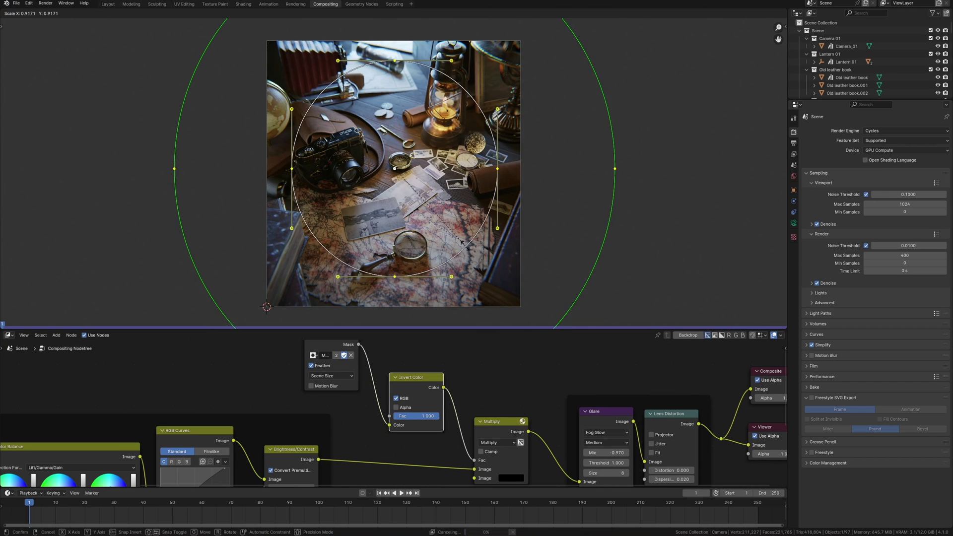
pyautogui.click(476, 265)
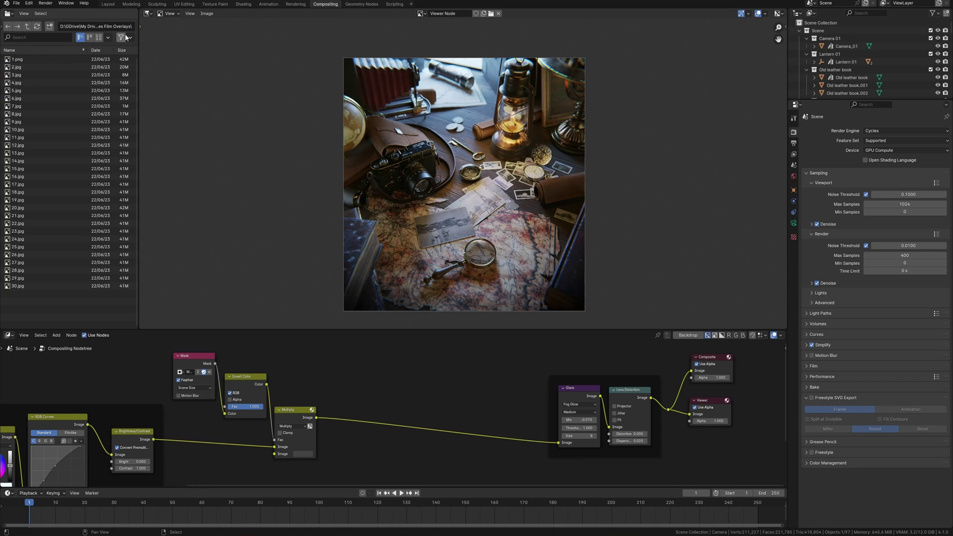
# Show the film overlay files as thumbnails, add 9.jpg as an image node and preview it before restoring the full composite view.
pyautogui.click(99, 37)
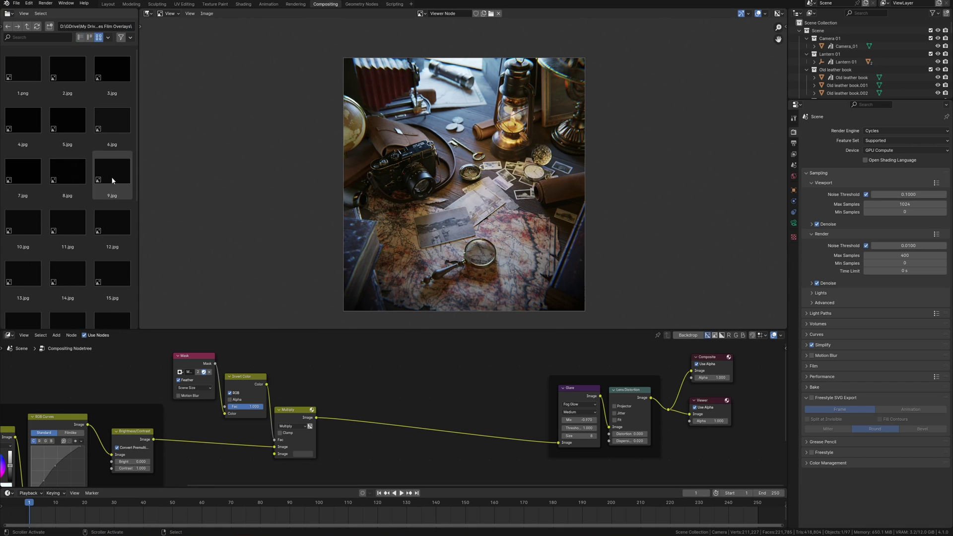
pyautogui.moveTo(112, 174); pyautogui.dragTo(426, 386)
pyautogui.moveTo(445, 386); pyautogui.dragTo(414, 364)
pyautogui.keyDown('ctrl'); pyautogui.keyDown('shift'); pyautogui.click(417, 368); pyautogui.keyUp('shift'); pyautogui.keyUp('ctrl')
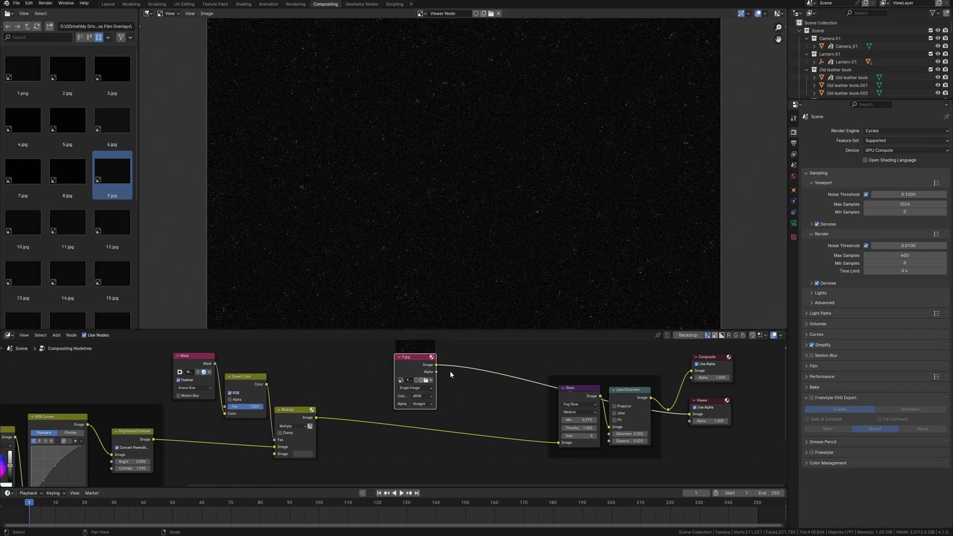
pyautogui.moveTo(447, 372); pyautogui.dragTo(392, 367, button='middle')
pyautogui.keyDown('ctrl'); pyautogui.keyDown('shift'); pyautogui.click(595, 417); pyautogui.keyUp('shift'); pyautogui.keyUp('ctrl')
# Insert a Mix Color node between the Multiply and Glare nodes.
pyautogui.moveTo(415, 400); pyautogui.dragTo(447, 394, button='middle')
pyautogui.click(447, 394)
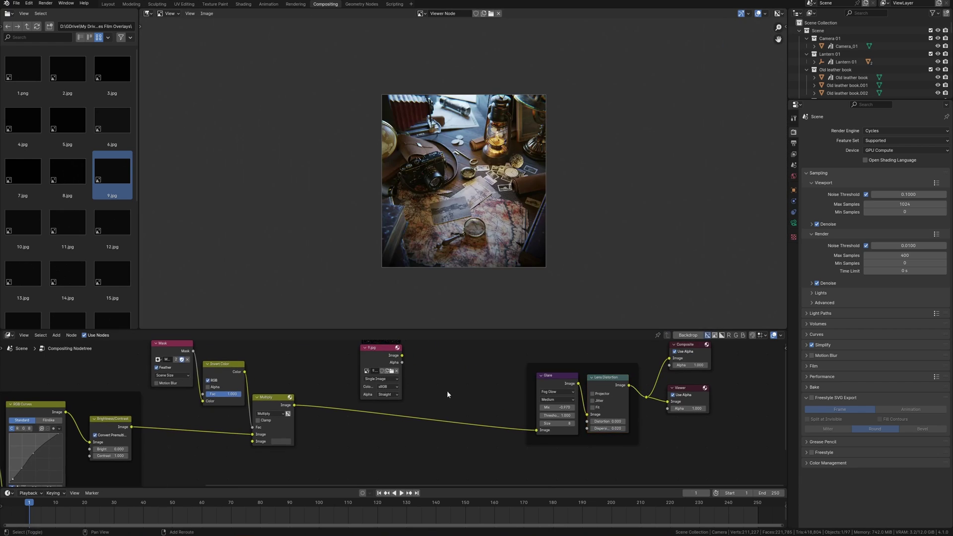
pyautogui.hotkey('shift', 'a')
pyautogui.hotkey('shift', 'a')
pyautogui.click(433, 382)
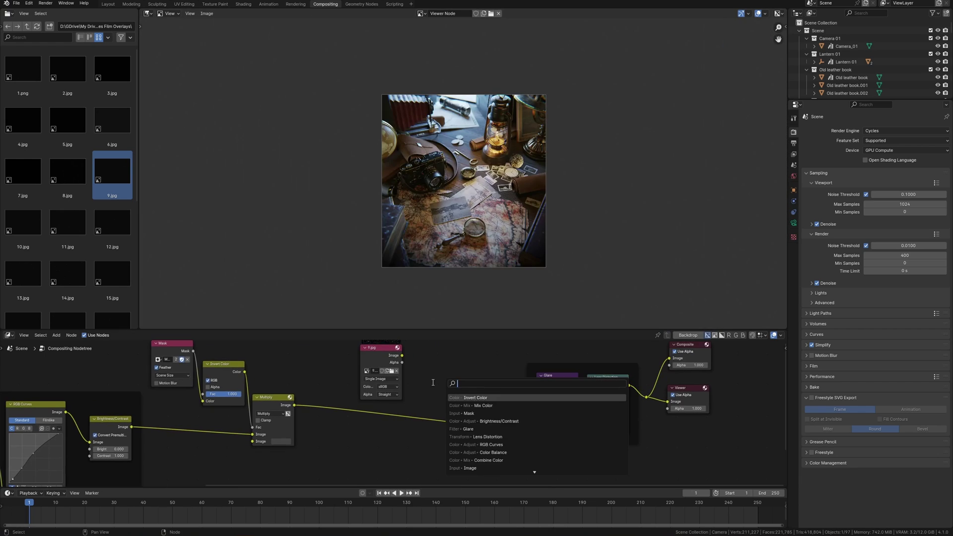
pyautogui.write('mi')
pyautogui.press('Return')
pyautogui.click(453, 388)
# Feed the 9.jpg image into the Mix node's second image input and set its blending mode to Screen.
pyautogui.moveTo(402, 356); pyautogui.dragTo(450, 429)
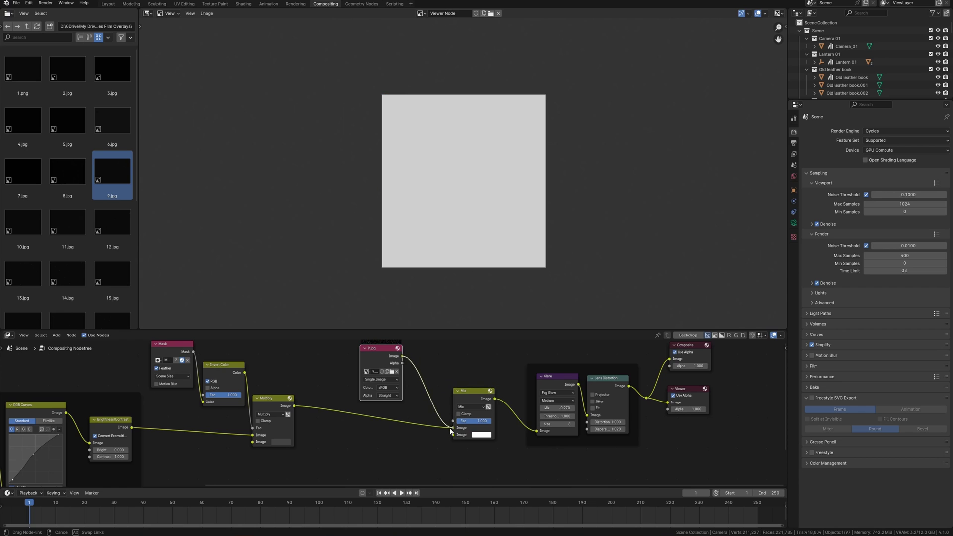
pyautogui.scroll(2, 467, 437)
pyautogui.click(468, 437)
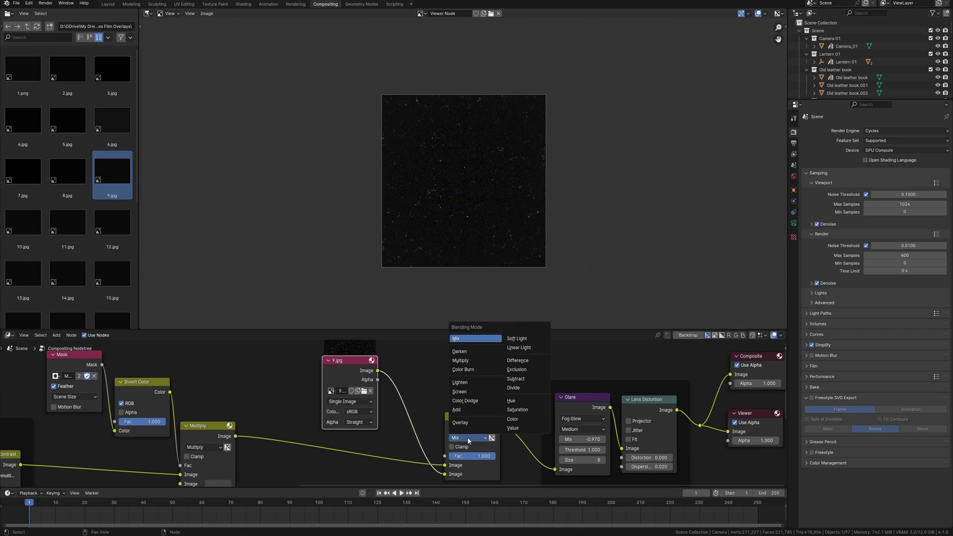
pyautogui.click(473, 392)
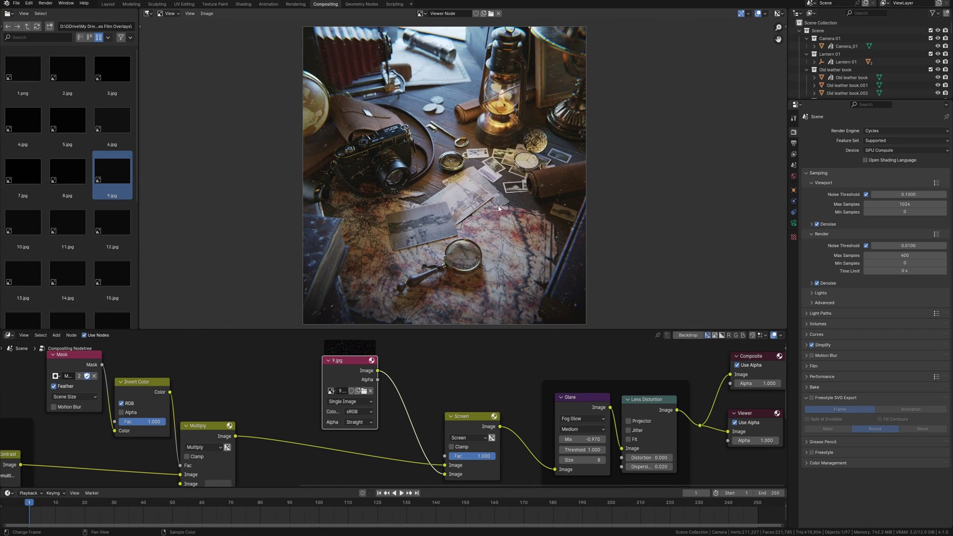
# Move the Screen node after Lens Distortion, reconnect 9.jpg to its second image input and bring the image node closer to it.
pyautogui.keyDown('alt'); pyautogui.moveTo(370, 416); pyautogui.dragTo(564, 424); pyautogui.keyUp('alt')
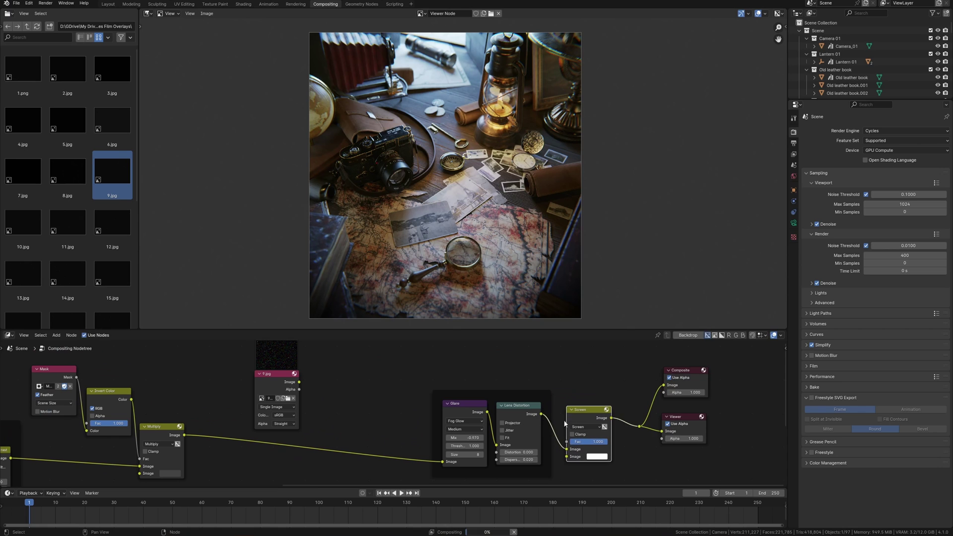
pyautogui.moveTo(299, 382); pyautogui.dragTo(565, 460)
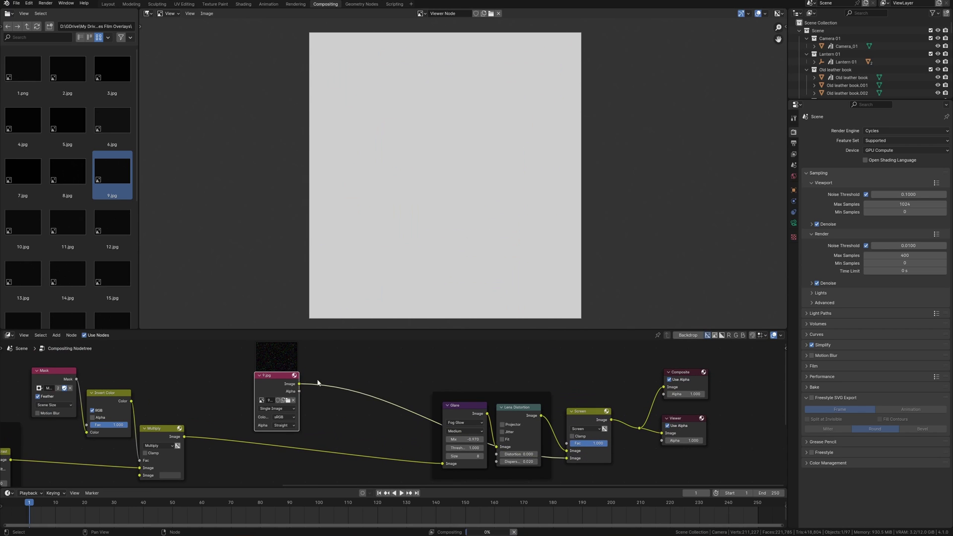
pyautogui.moveTo(285, 376); pyautogui.dragTo(547, 348)
# Space the Glare and Lens Distortion frame away from the Screen node and position the 9.jpg node beside it.
pyautogui.moveTo(546, 367); pyautogui.dragTo(393, 369, button='middle')
pyautogui.moveTo(429, 413); pyautogui.dragTo(449, 410)
pyautogui.moveTo(299, 392); pyautogui.dragTo(167, 393)
pyautogui.scroll(3, 452, 294)
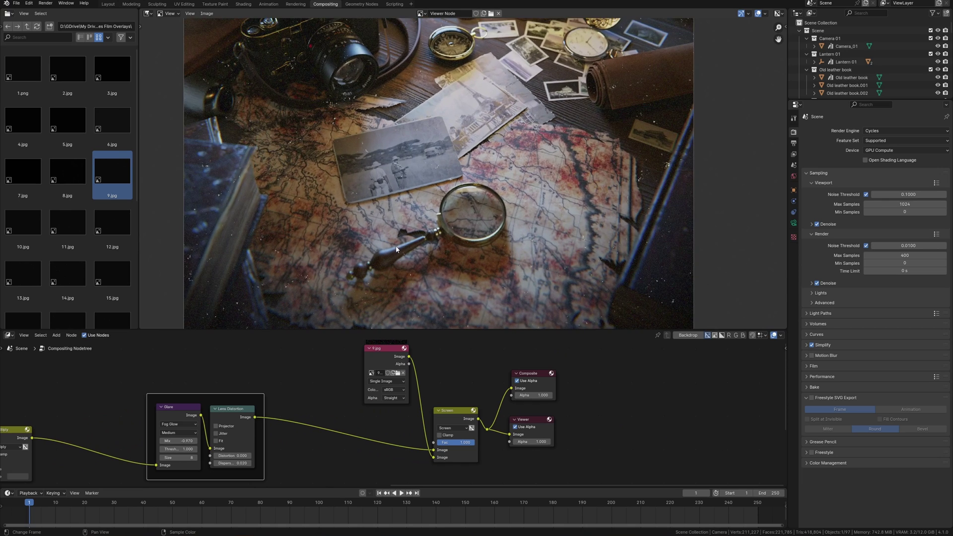
pyautogui.scroll(-5, 397, 249)
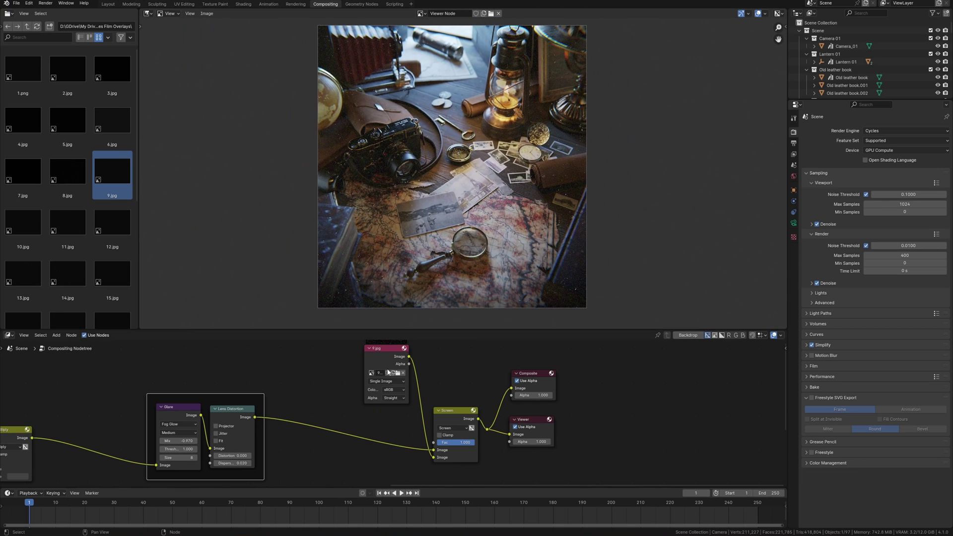
pyautogui.moveTo(389, 371); pyautogui.dragTo(381, 383)
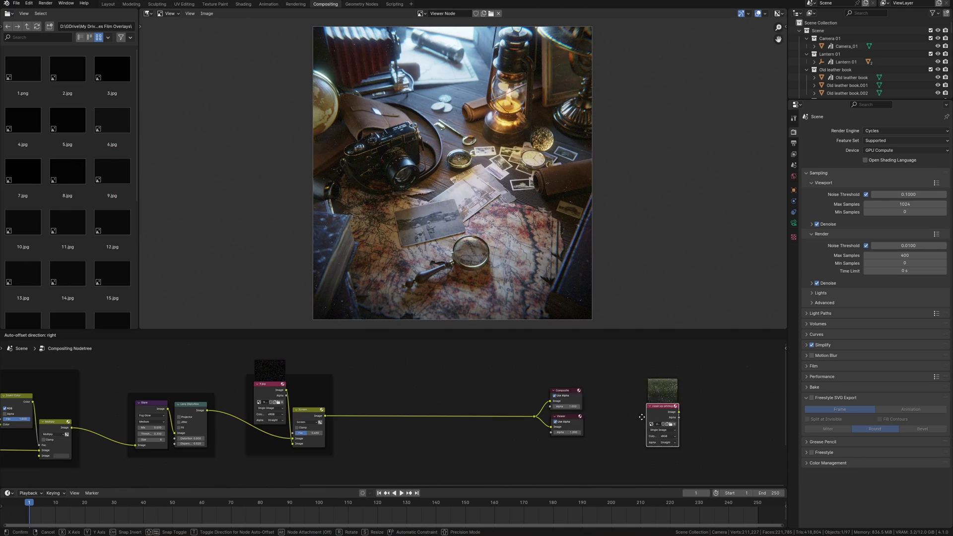
# Insert a Mix Color node between the Screen node and the outputs and connect the scratched film image to its second input.
pyautogui.moveTo(661, 406); pyautogui.dragTo(405, 362)
pyautogui.scroll(2, 465, 397)
pyautogui.click(472, 389)
pyautogui.hotkey('shift', 'a')
pyautogui.click(470, 394)
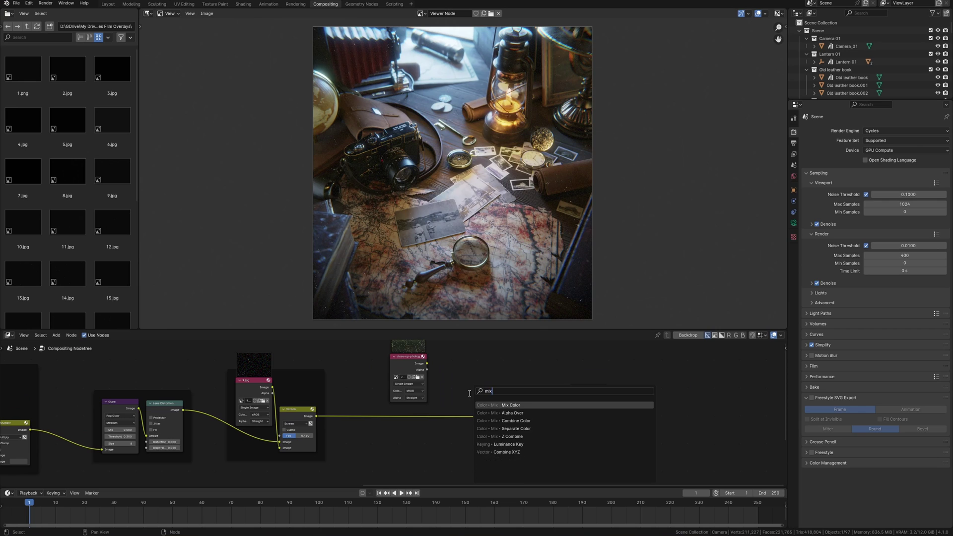
pyautogui.press('Return')
pyautogui.click(486, 403)
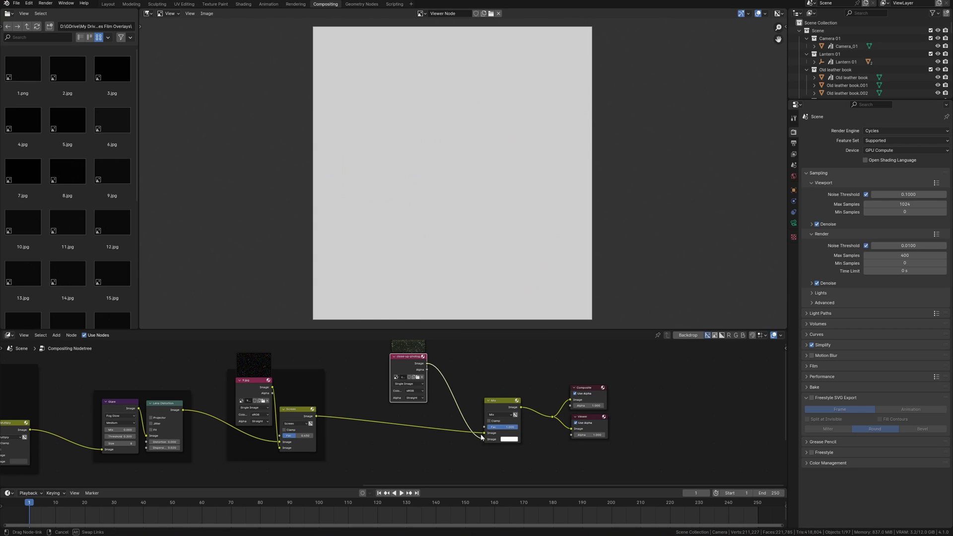
pyautogui.moveTo(481, 437); pyautogui.dragTo(484, 434)
# Insert a Scale node between the scratched film image and the Mix node, set to Render Size.
pyautogui.moveTo(484, 433); pyautogui.dragTo(465, 441, button='middle')
pyautogui.hotkey('shift', 'a')
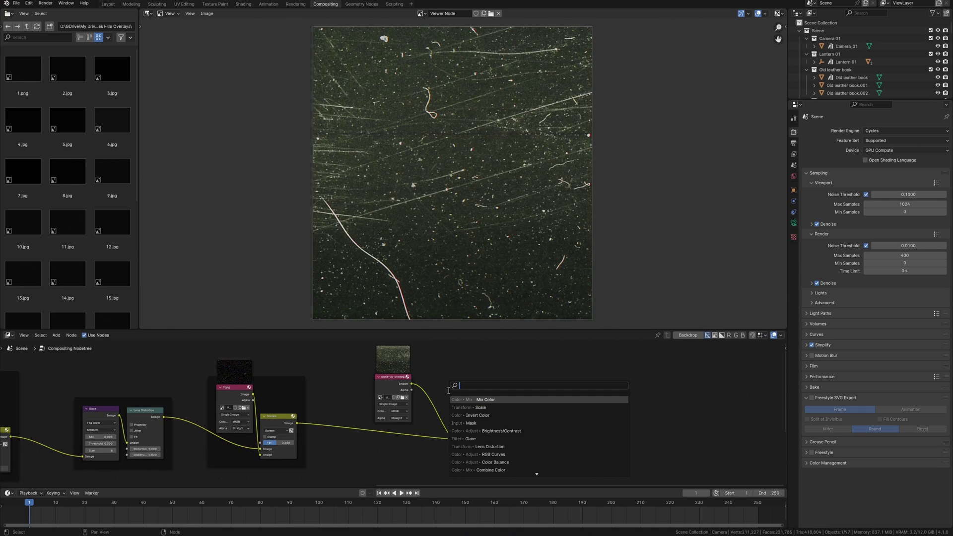
pyautogui.write('sca')
pyautogui.press('Return')
pyautogui.click(432, 383)
pyautogui.click(455, 398)
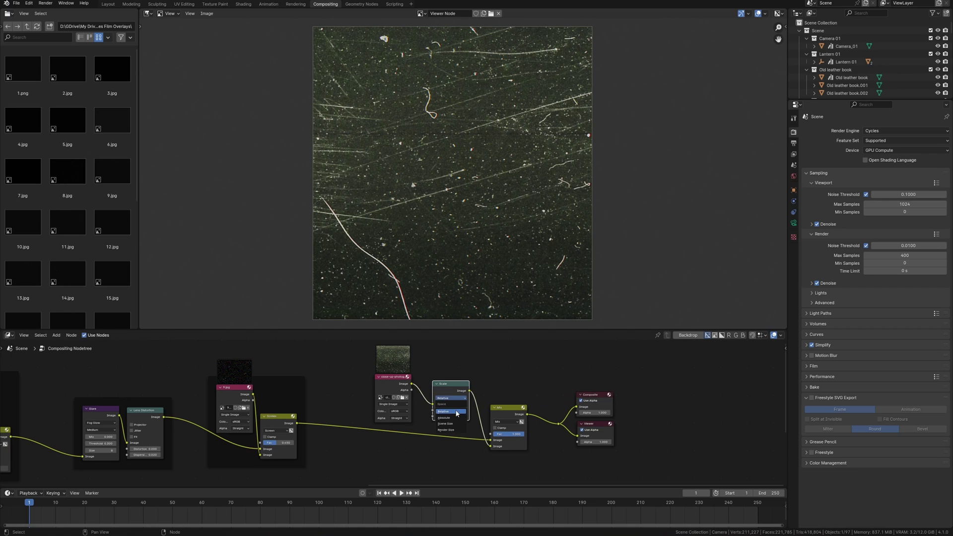
pyautogui.click(446, 430)
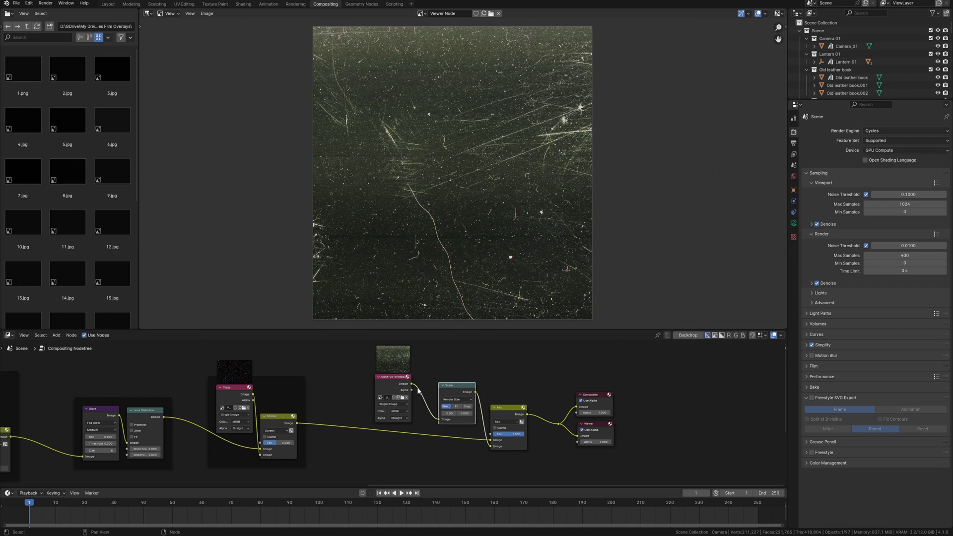
# Rearrange the scratched film image's nodes and set its Mix node to Screen blending.
pyautogui.moveTo(400, 384); pyautogui.dragTo(419, 384)
pyautogui.moveTo(504, 409); pyautogui.dragTo(436, 409, button='middle')
pyautogui.moveTo(436, 409); pyautogui.dragTo(433, 409)
pyautogui.scroll(1, 436, 423)
pyautogui.click(437, 422)
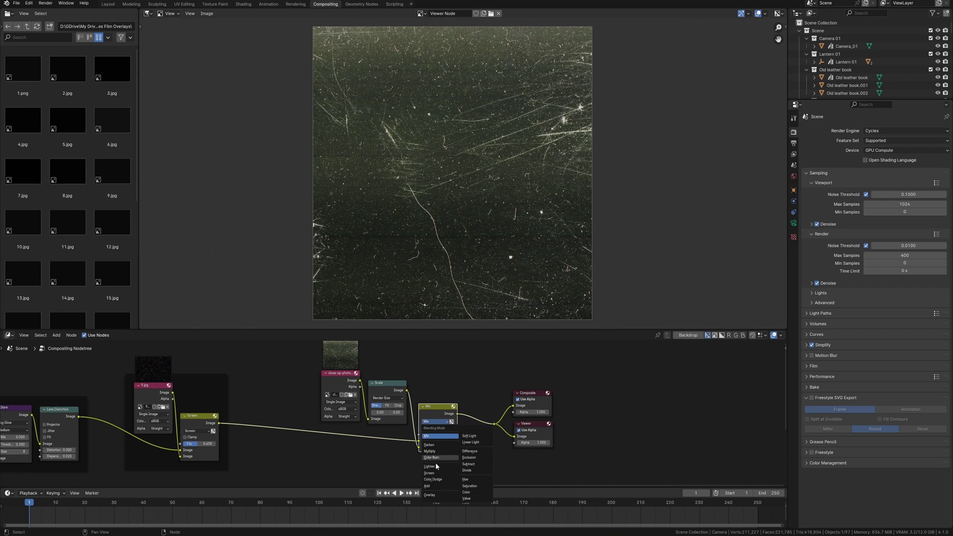
pyautogui.click(435, 475)
pyautogui.scroll(2, 432, 447)
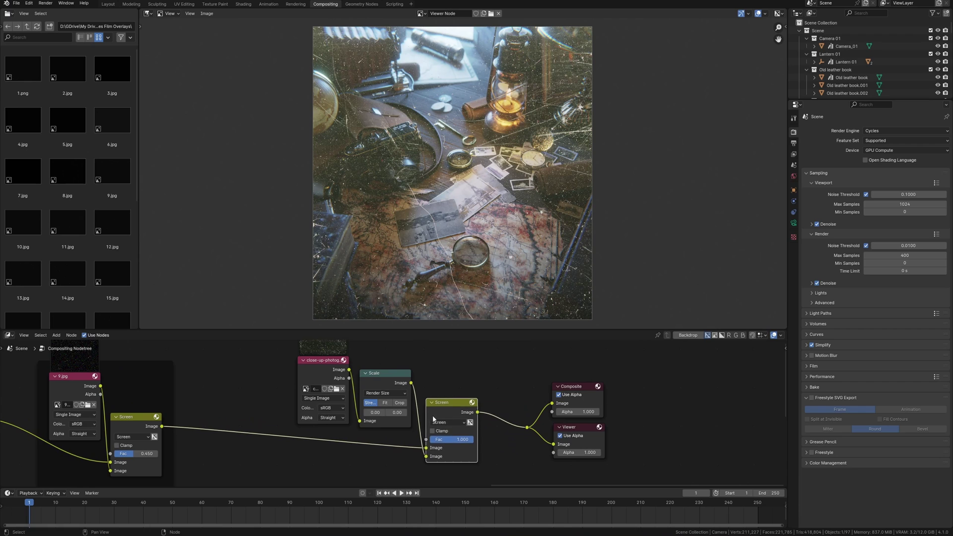
# Duplicate the Mask node, place it above the Scale node and connect it to the last Screen node's factor.
pyautogui.scroll(-4, 403, 426)
pyautogui.keyDown('shift'); pyautogui.moveTo(309, 426); pyautogui.dragTo(400, 433, button='middle'); pyautogui.keyUp('shift')
pyautogui.scroll(-4, 399, 432)
pyautogui.click(205, 407)
pyautogui.keyDown('shift'); pyautogui.moveTo(193, 432); pyautogui.dragTo(212, 426, button='middle'); pyautogui.keyUp('shift')
pyautogui.hotkey('shift', 'd')
pyautogui.click(518, 385)
pyautogui.rightClick(518, 385)
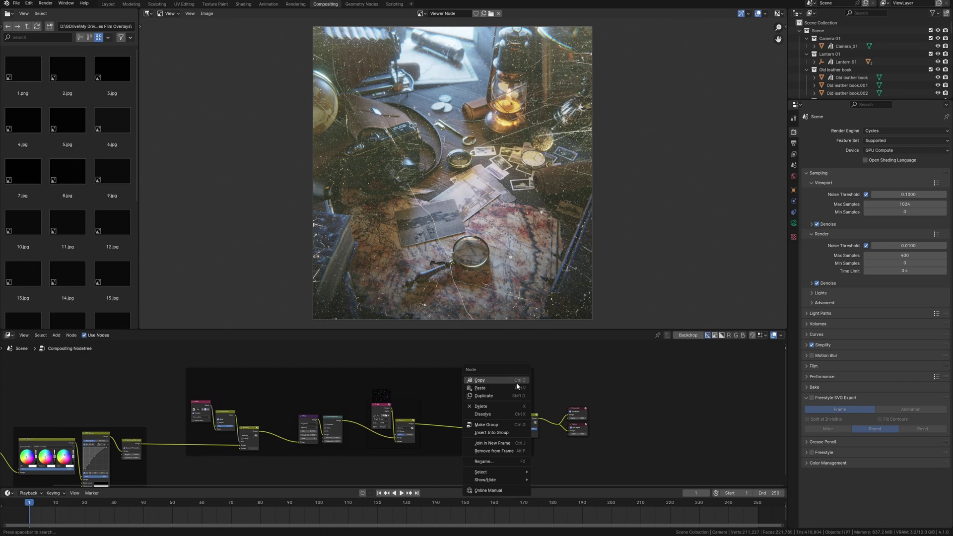
pyautogui.click(511, 452)
pyautogui.keyDown('ctrl'); pyautogui.moveTo(514, 444); pyautogui.dragTo(430, 380, button='middle'); pyautogui.keyUp('ctrl')
pyautogui.moveTo(511, 369); pyautogui.dragTo(486, 370)
pyautogui.moveTo(555, 391); pyautogui.dragTo(480, 380, button='middle')
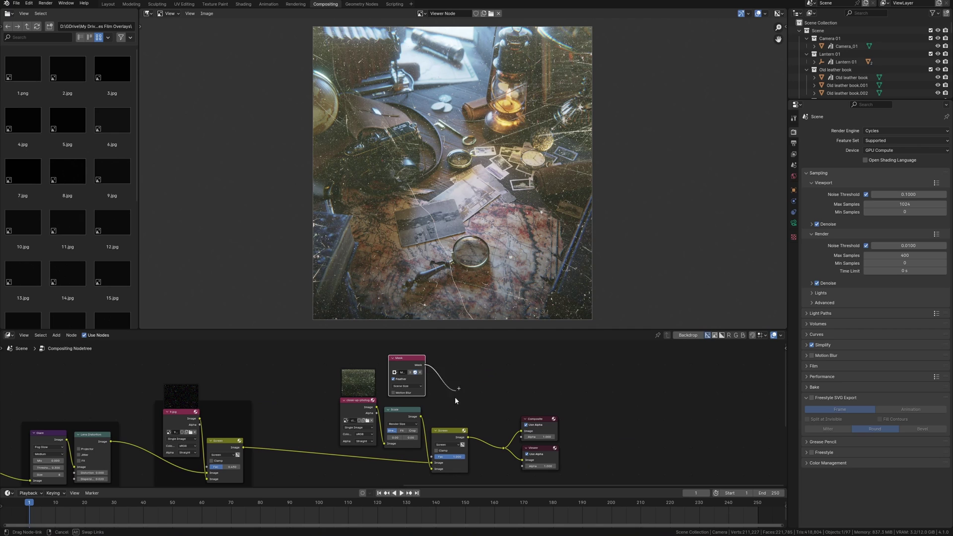
pyautogui.moveTo(455, 400); pyautogui.dragTo(431, 456)
pyautogui.moveTo(414, 362); pyautogui.dragTo(408, 368)
# Insert an Invert Color node between the duplicated Mask node and the last Screen node's factor.
pyautogui.click(441, 385)
pyautogui.hotkey('shift', 'a')
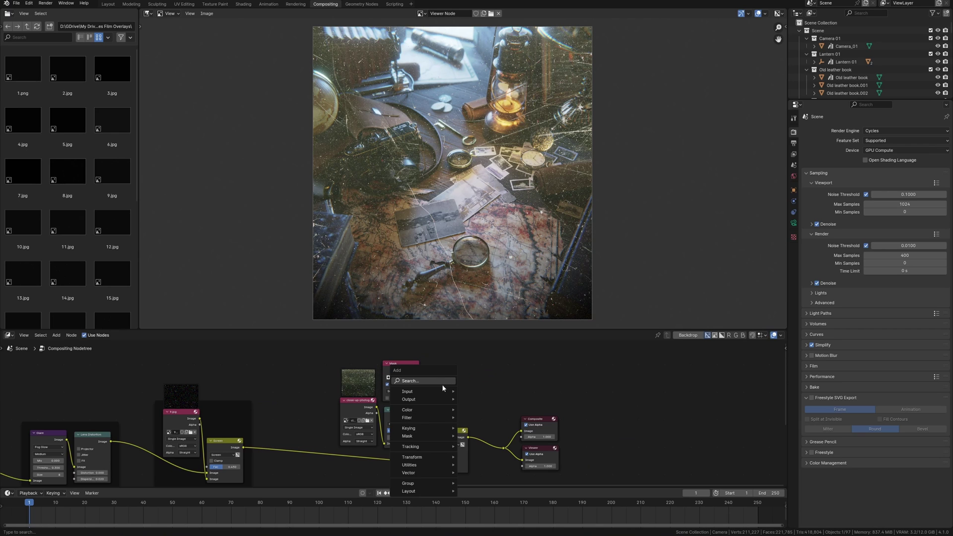
pyautogui.click(433, 380)
pyautogui.press('Down')
pyautogui.press('Return')
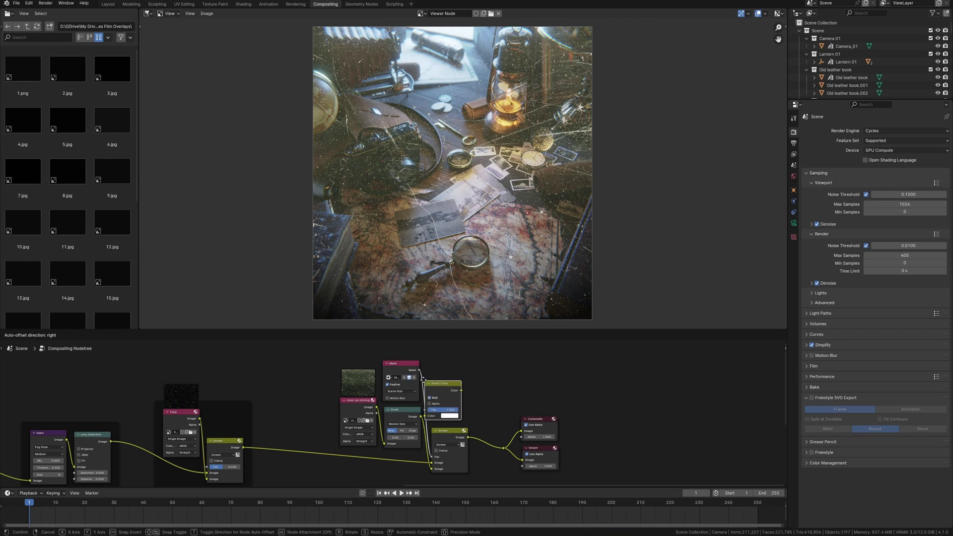
pyautogui.click(439, 376)
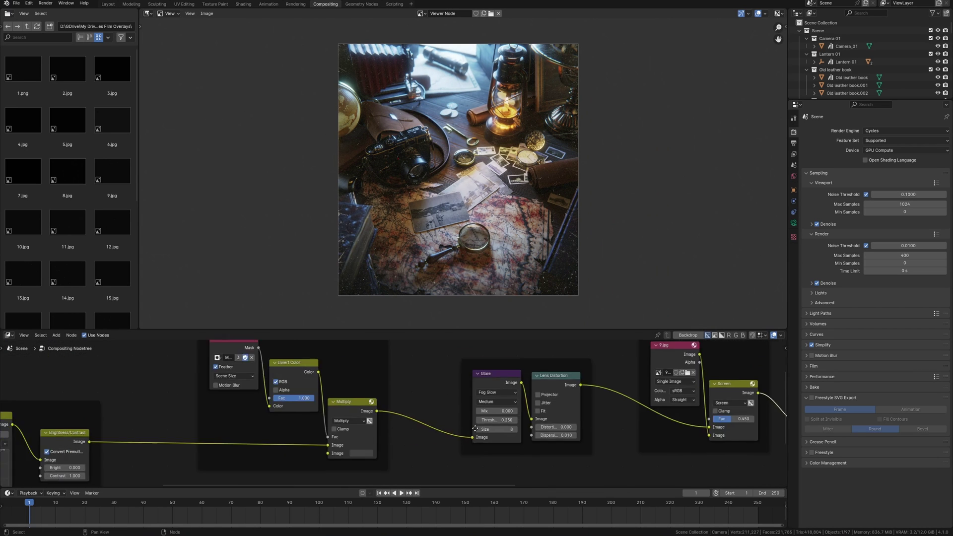
# Make room before the Brightness/Contrast node and insert a Hue Correct node between it and the RGB Curves node.
pyautogui.scroll(3, 403, 421)
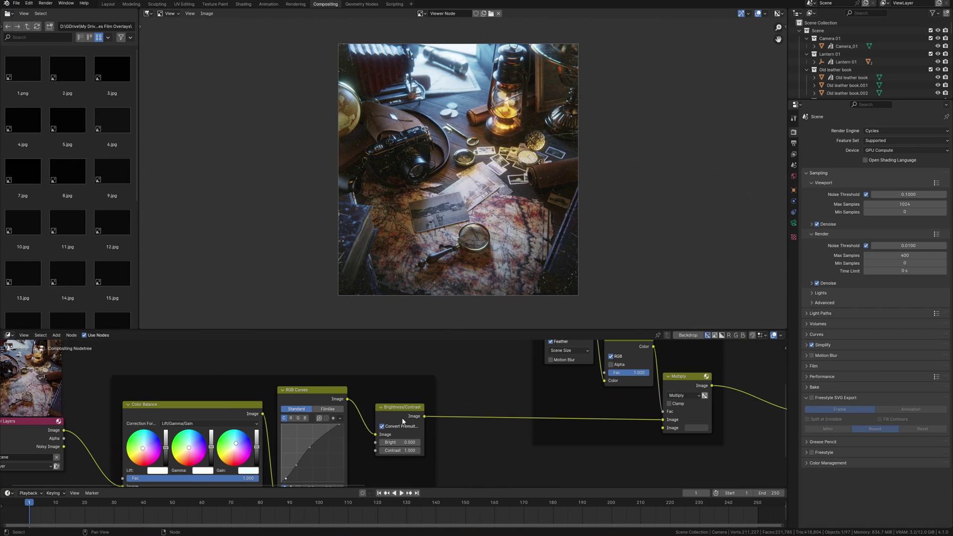
pyautogui.moveTo(404, 421); pyautogui.dragTo(455, 418)
pyautogui.hotkey('shift', 'a')
pyautogui.write('hue')
pyautogui.press('Return')
pyautogui.click(420, 436)
pyautogui.scroll(3, 420, 438)
pyautogui.moveTo(420, 437); pyautogui.dragTo(407, 397, button='middle')
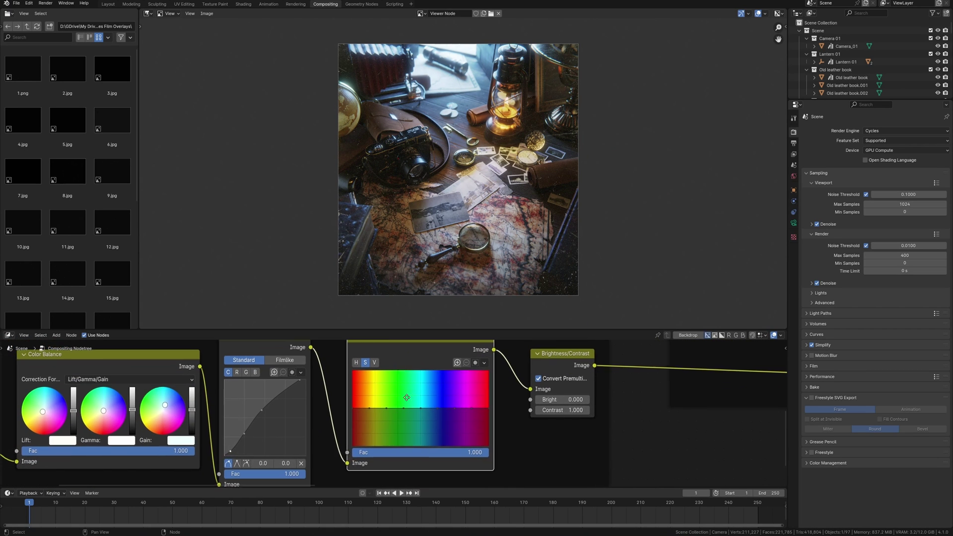
# In Hue Correct, lower yellow-orange saturation to 0.48125, slightly reduce blue saturation, and raise the yellow-orange value to 0.53125.
pyautogui.click(407, 397)
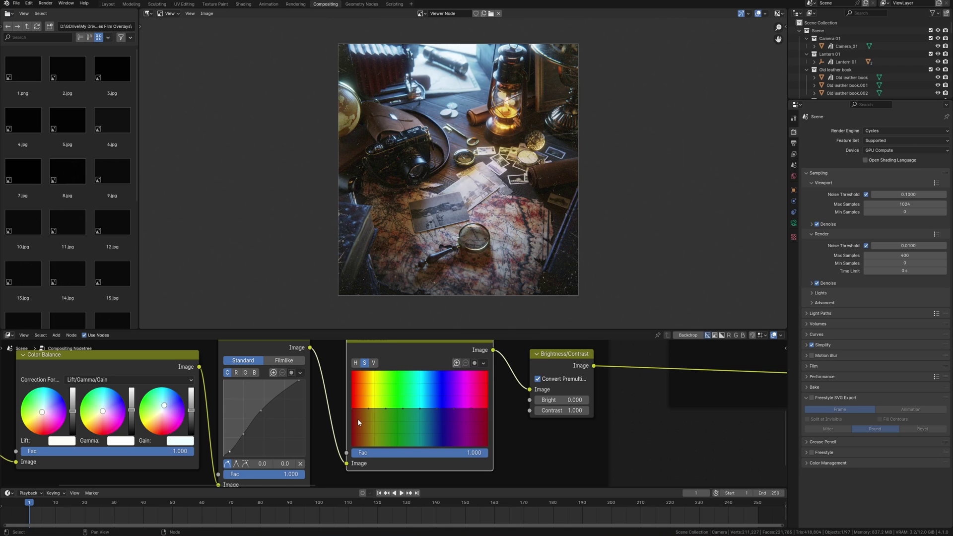
pyautogui.moveTo(368, 408); pyautogui.dragTo(365, 410)
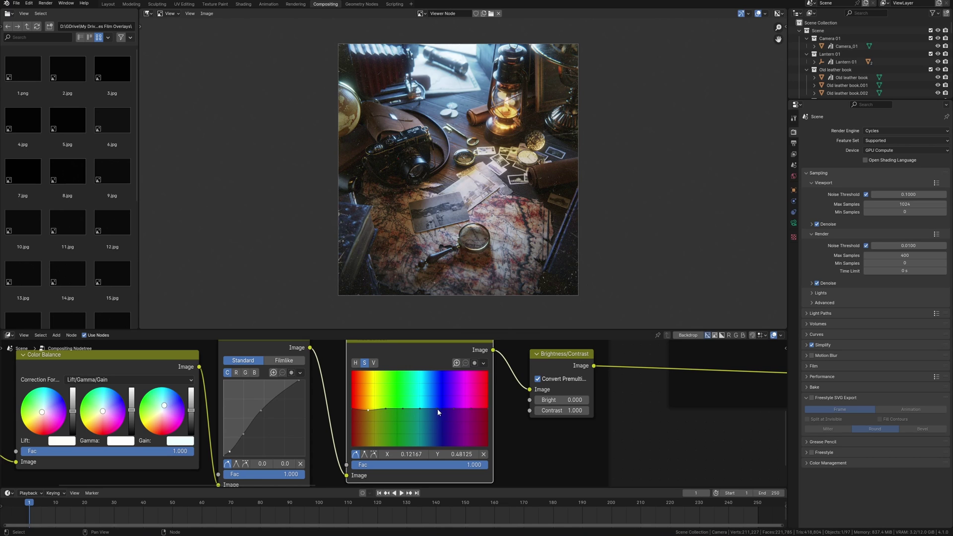
pyautogui.moveTo(437, 410); pyautogui.dragTo(436, 415)
pyautogui.click(373, 363)
pyautogui.moveTo(367, 409); pyautogui.dragTo(367, 407)
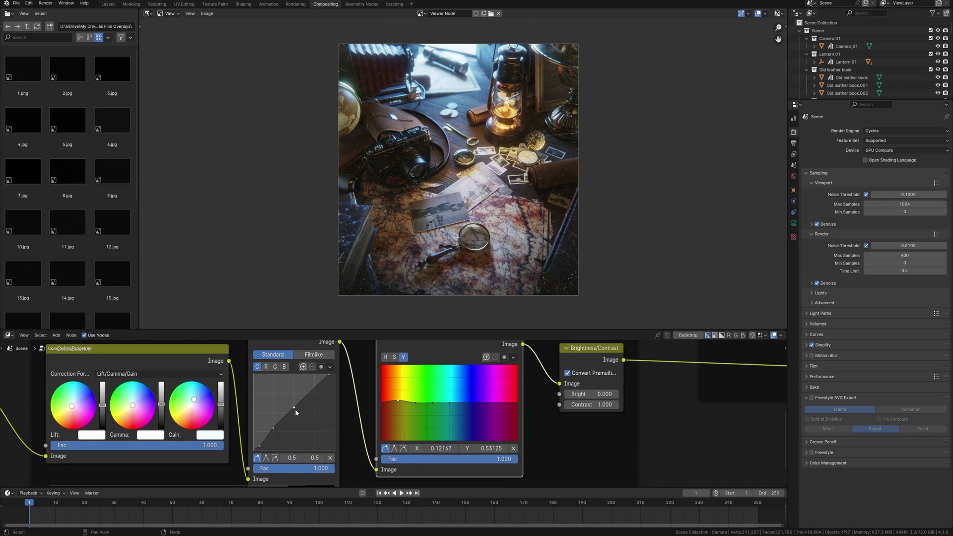
# Fine-tune the Color Balance node's lift level and shift its gamma tint slightly.
pyautogui.moveTo(328, 431); pyautogui.dragTo(422, 410, button='middle')
pyautogui.keyDown('shift'); pyautogui.moveTo(196, 385); pyautogui.dragTo(198, 367); pyautogui.keyUp('shift')
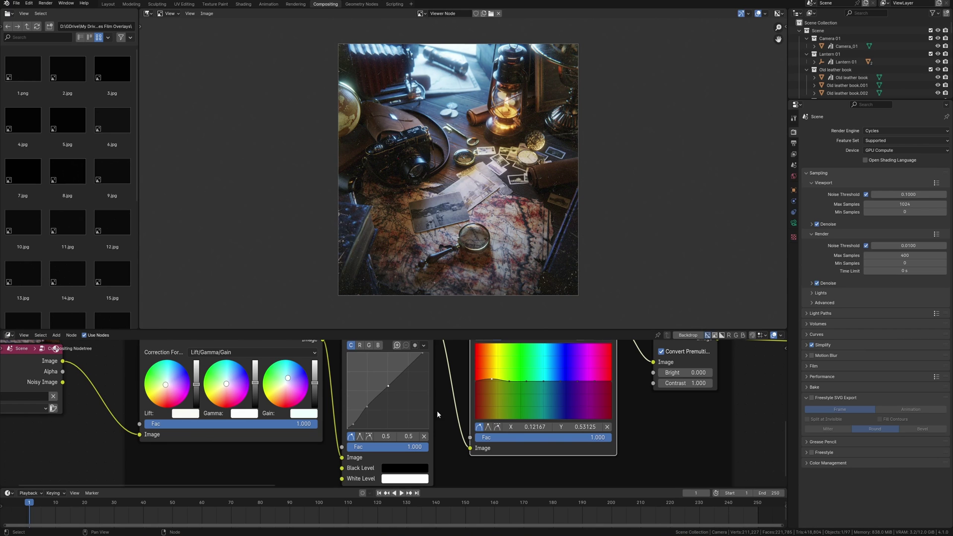
pyautogui.scroll(-3, 438, 415)
pyautogui.scroll(4, 331, 396)
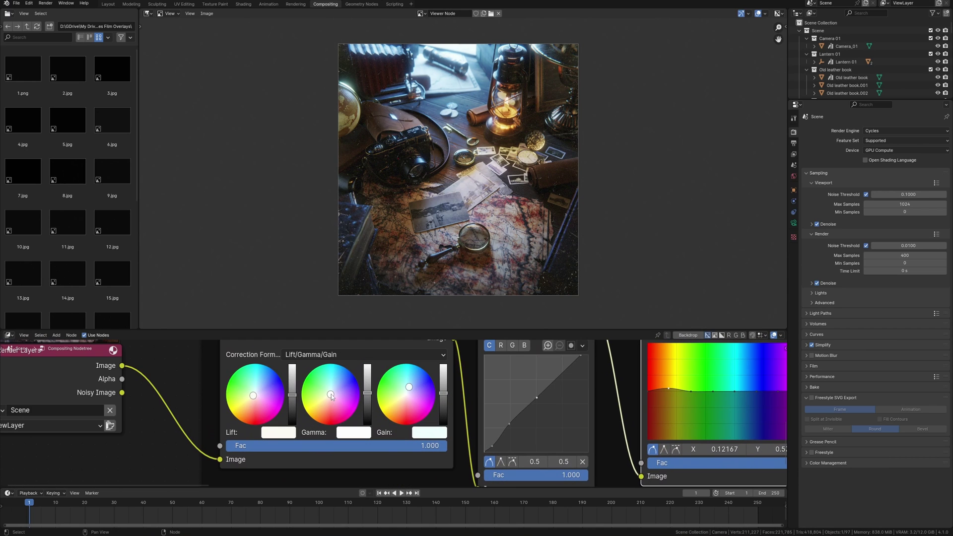
pyautogui.moveTo(332, 396); pyautogui.dragTo(327, 395)
# Set the factor of the 9.jpg overlay's Screen node to 0.450 and check the overlay strength on the image.
pyautogui.press('Home')
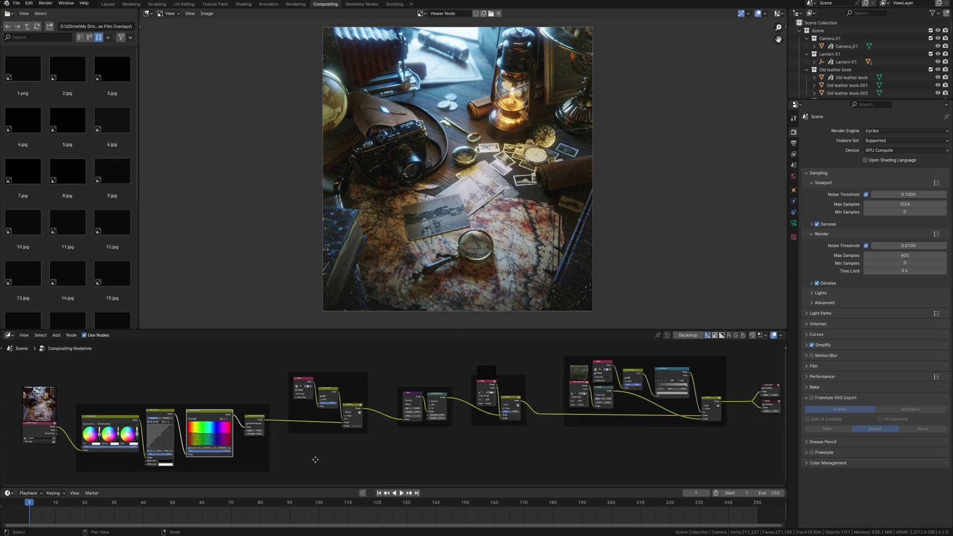
pyautogui.moveTo(316, 460); pyautogui.dragTo(248, 463, button='middle')
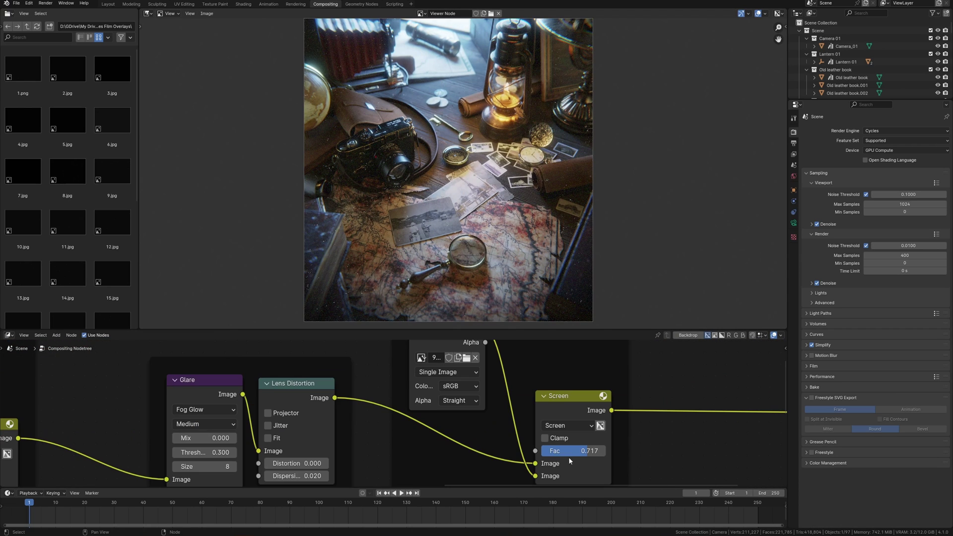
pyautogui.moveTo(564, 452); pyautogui.dragTo(548, 453)
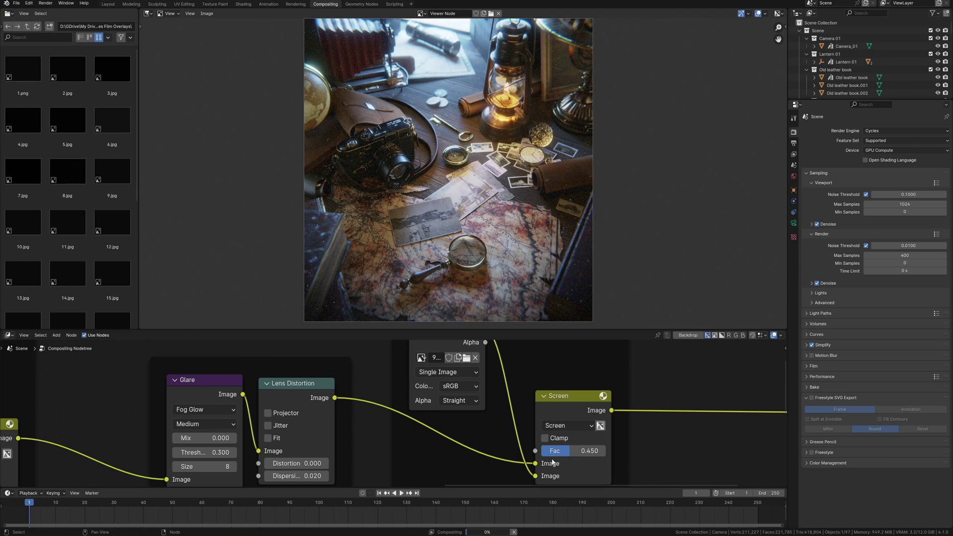
pyautogui.keyDown('ctrl'); pyautogui.moveTo(519, 280); pyautogui.dragTo(519, 207, button='middle'); pyautogui.keyUp('ctrl')
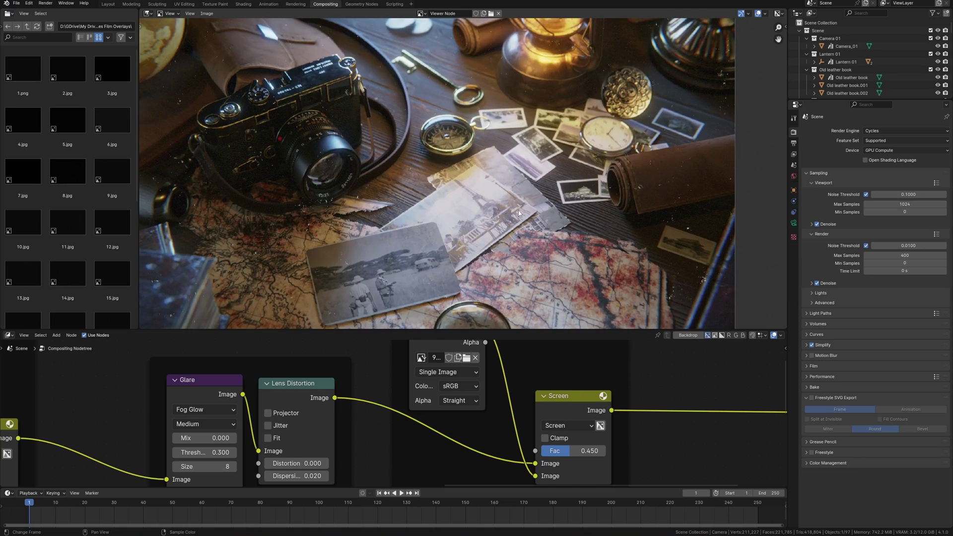
pyautogui.scroll(-3, 518, 213)
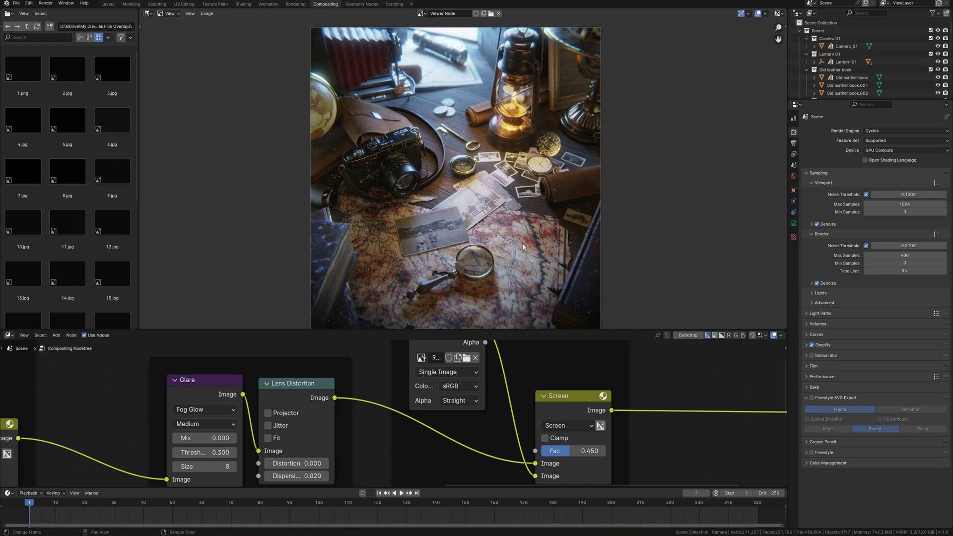
pyautogui.keyDown('ctrl'); pyautogui.moveTo(523, 247); pyautogui.dragTo(523, 252, button='middle'); pyautogui.keyUp('ctrl')
pyautogui.moveTo(523, 252); pyautogui.dragTo(521, 245, button='middle')
# Move the 9.jpg image node closer to its Screen node.
pyautogui.keyDown('ctrl'); pyautogui.moveTo(465, 355); pyautogui.dragTo(461, 387, button='middle'); pyautogui.keyUp('ctrl')
pyautogui.moveTo(439, 362); pyautogui.dragTo(464, 376)
pyautogui.moveTo(507, 394); pyautogui.dragTo(457, 411, button='middle')
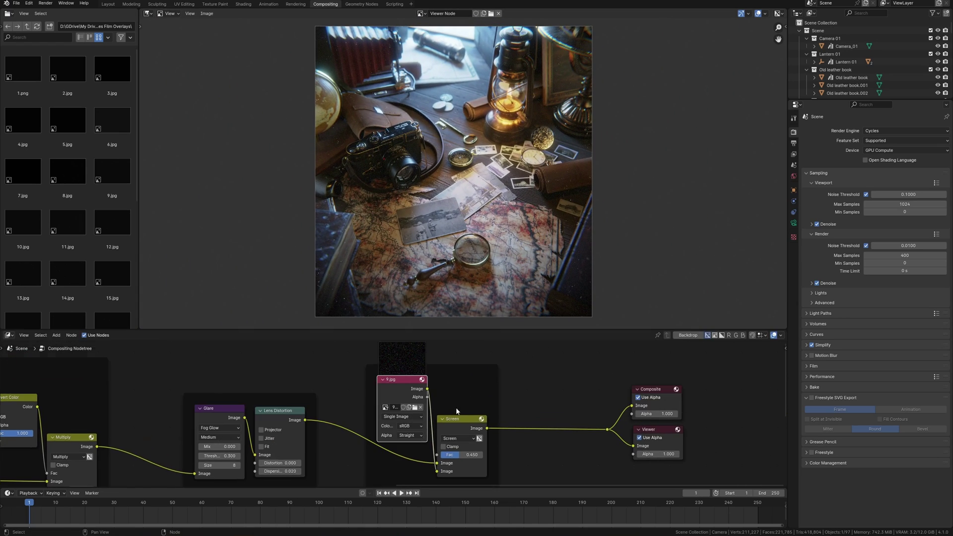